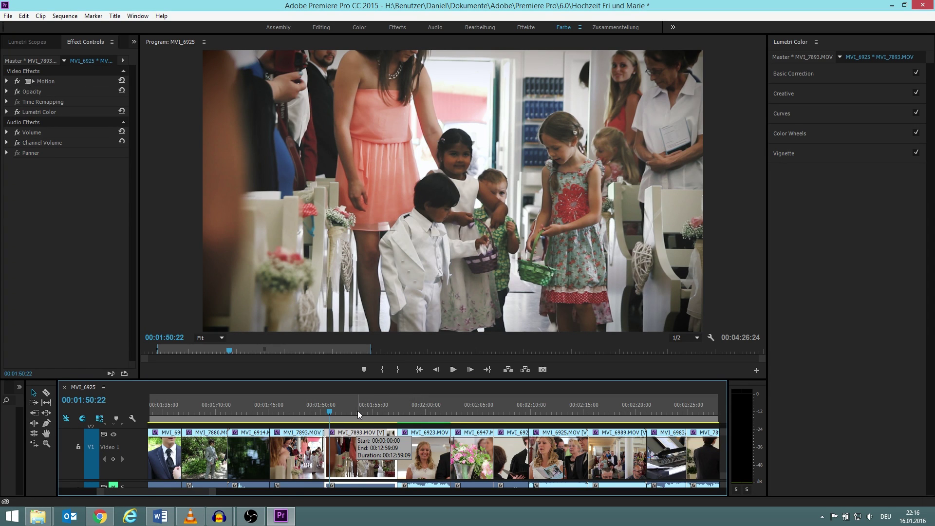
Drag the playhead to 00:02:10:16 on the bride and groom shot in MVI_6925
drag(358, 413, 539, 416)
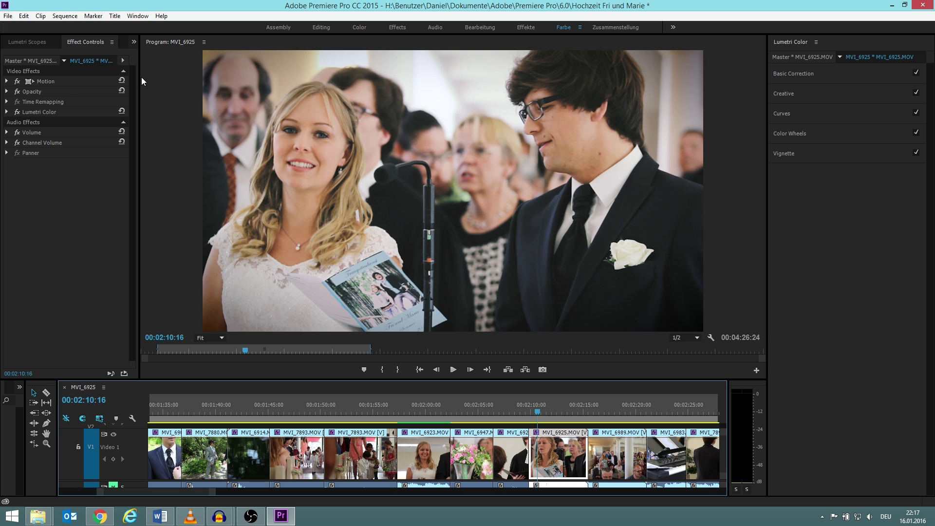
drag(141, 80, 194, 80)
click(136, 43)
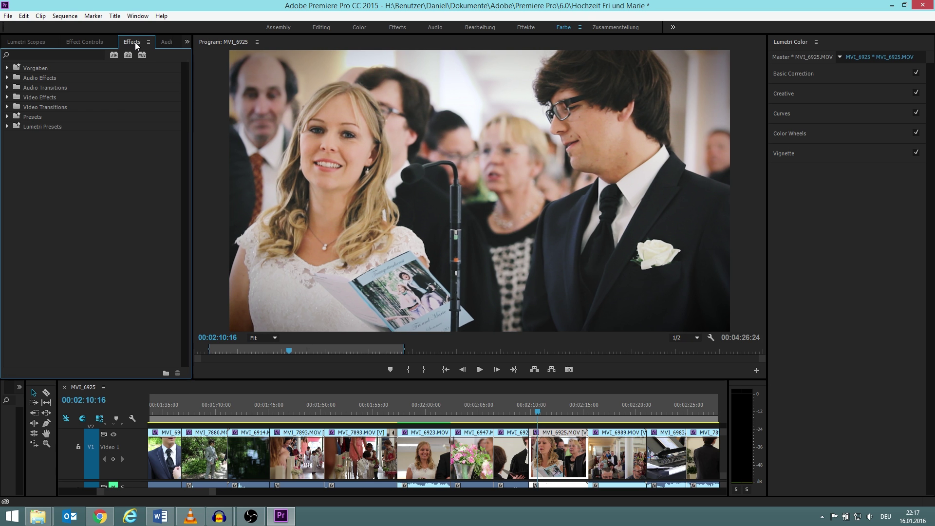
click(8, 98)
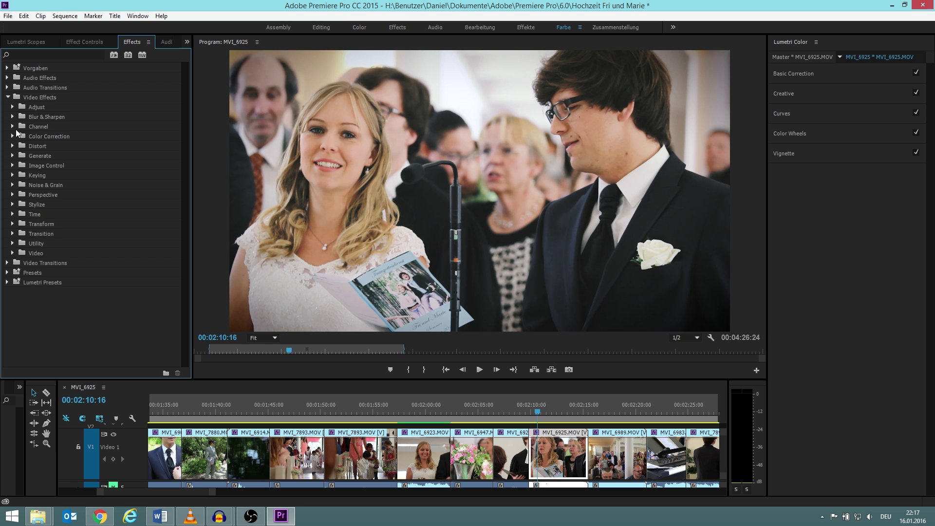
click(13, 137)
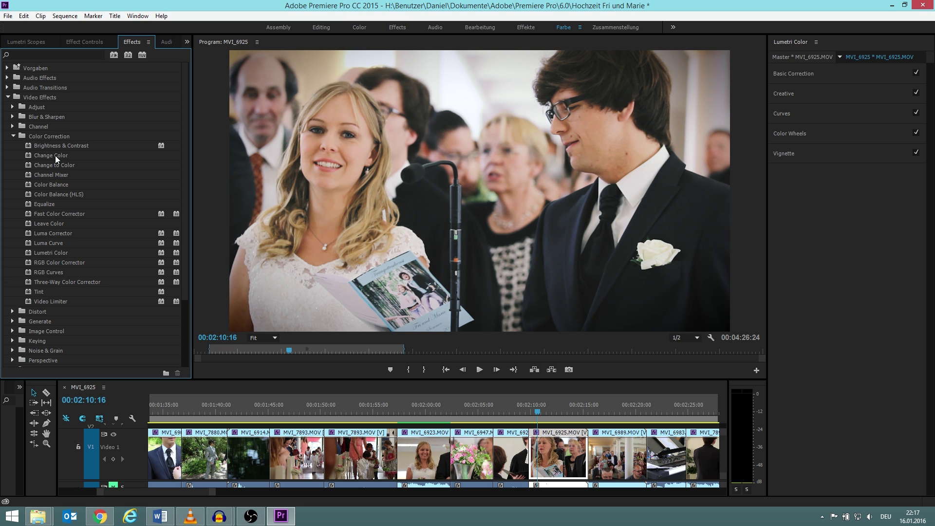
click(57, 147)
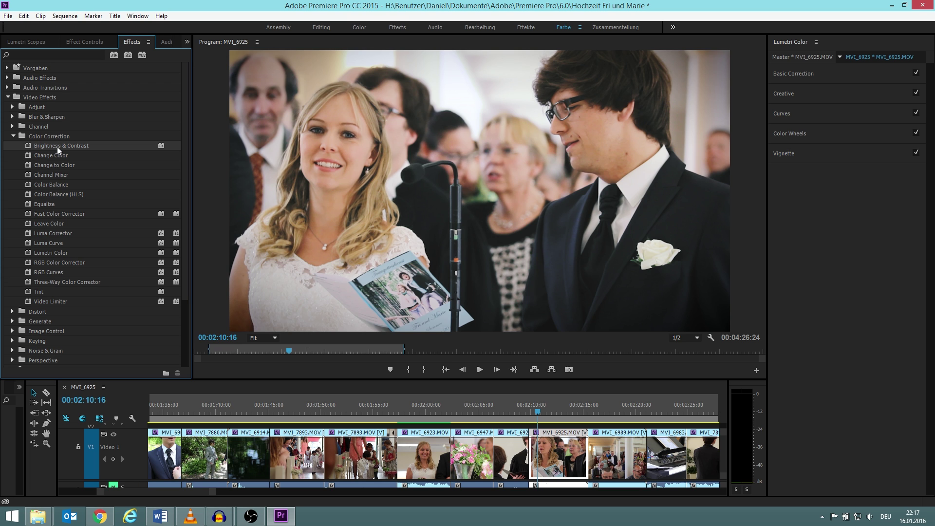
click(71, 282)
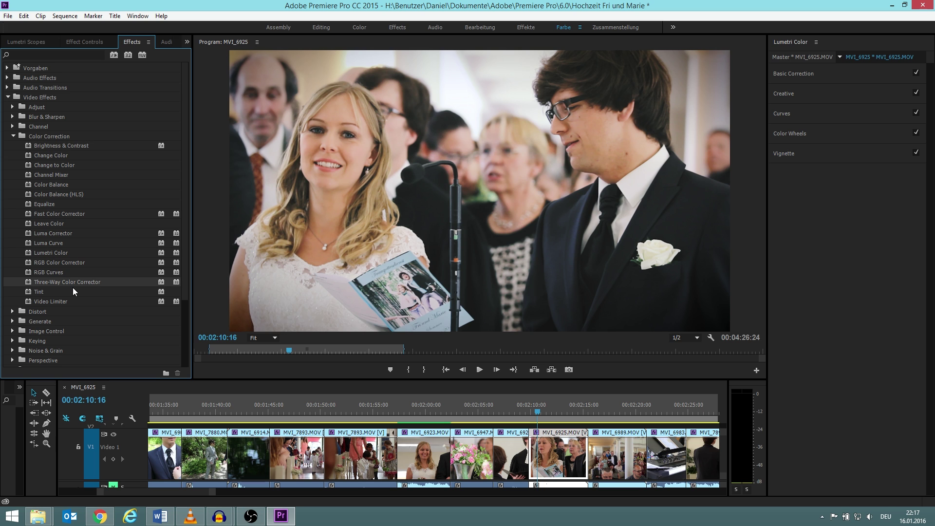
click(66, 272)
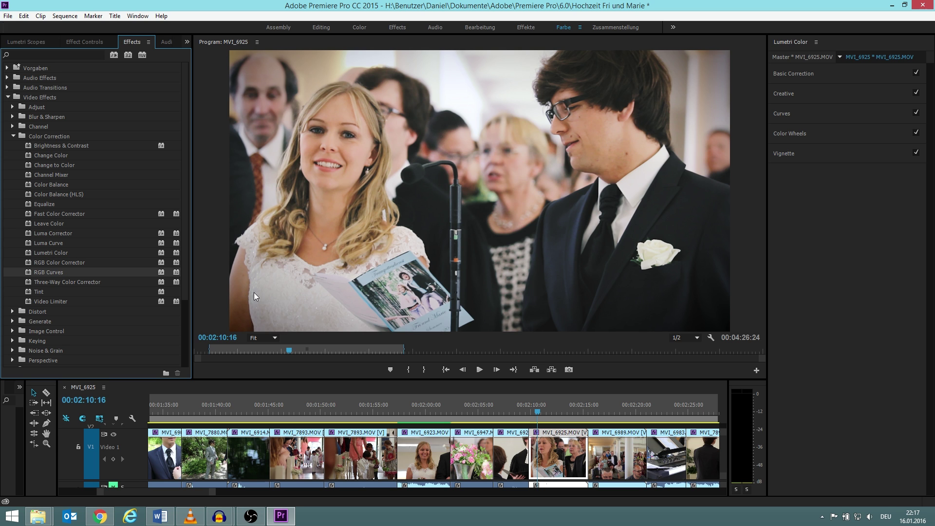
click(84, 41)
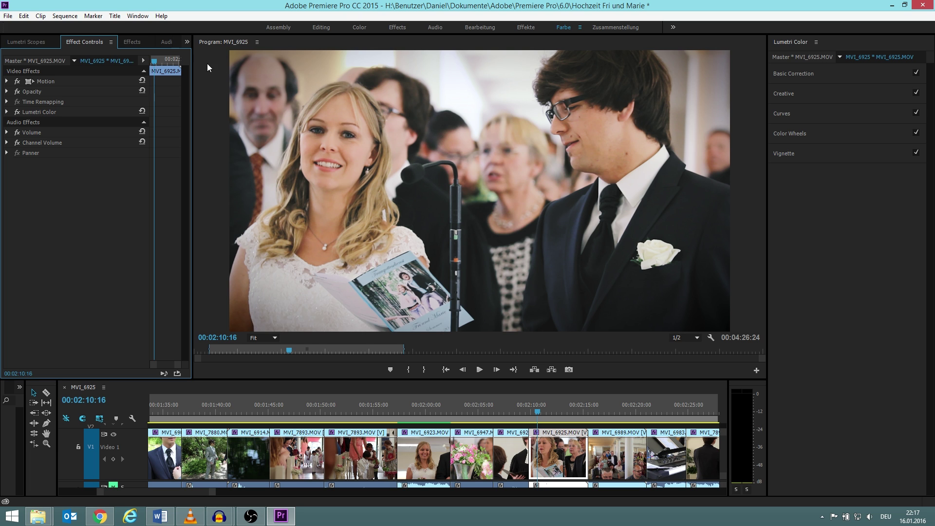
click(134, 17)
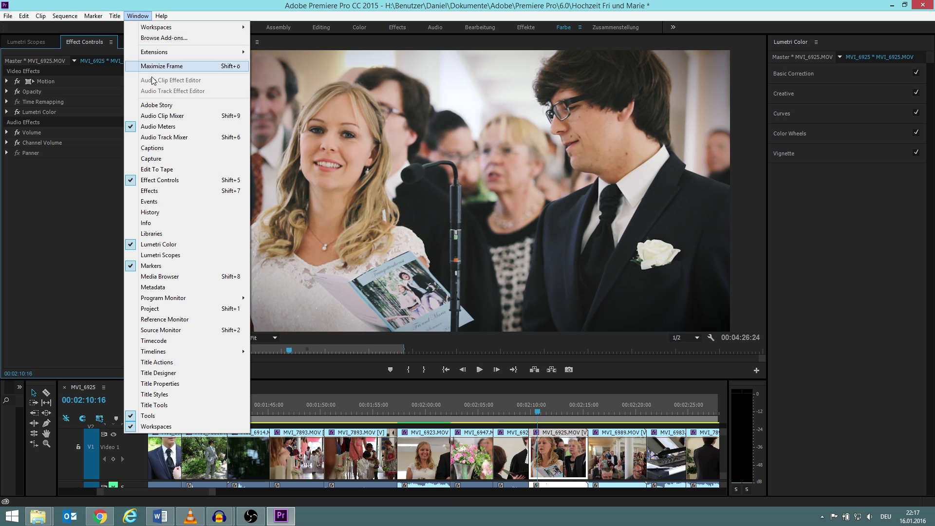
click(176, 245)
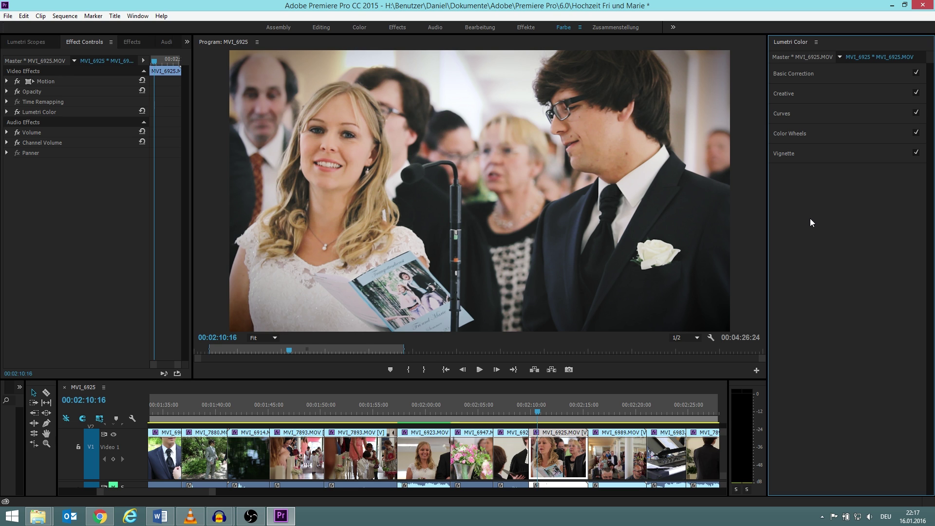
Expand Creative and open the Look list, which shows Kodak 5205 Fuji 3510 (by Adobe)
click(834, 98)
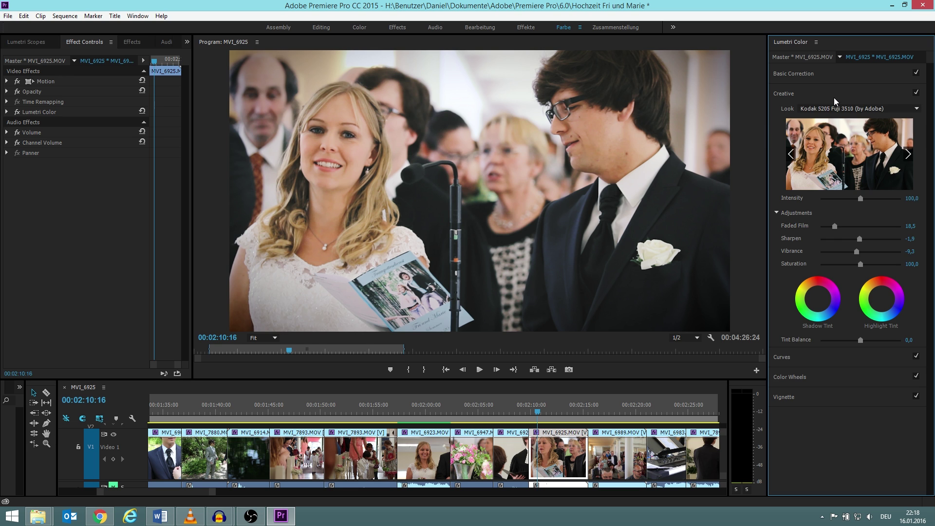
click(919, 109)
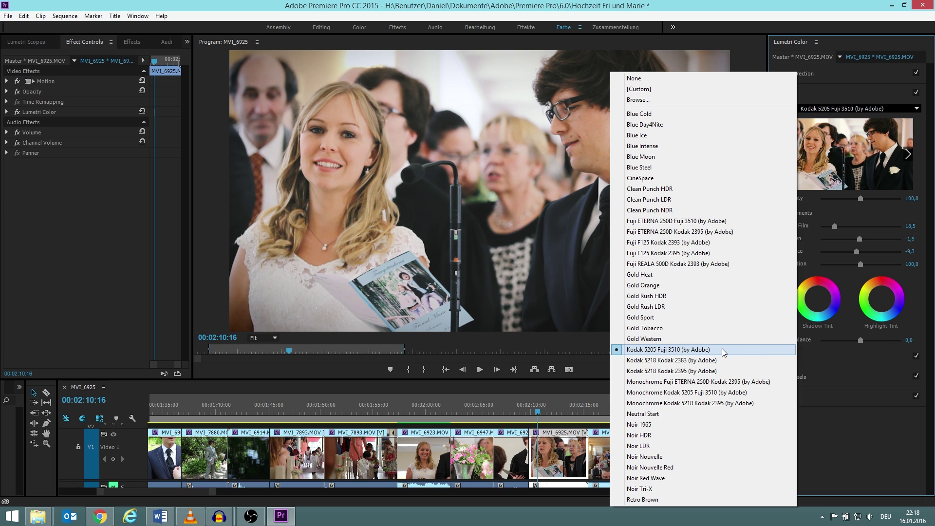
Leave the look unchanged, select bouquet clip MVI_6905, and switch off its Lumetri Color effect
click(886, 455)
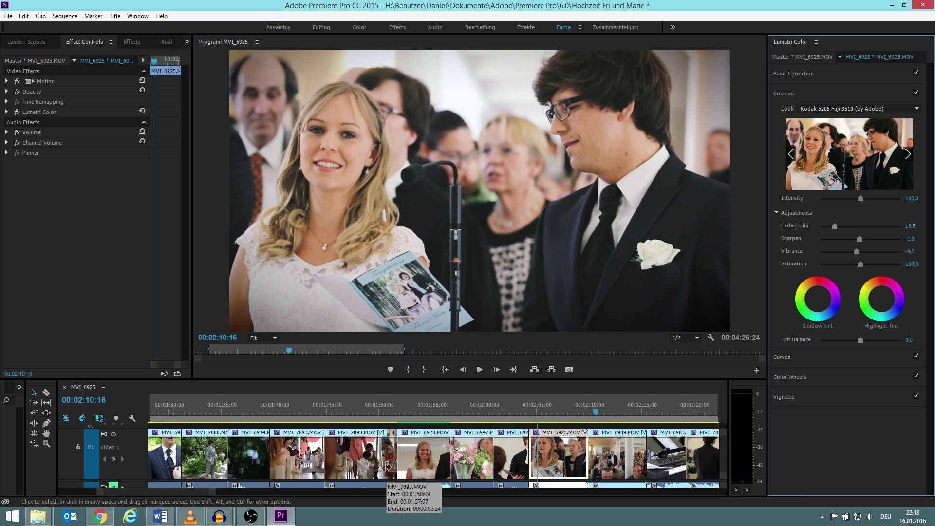
scroll(385, 470, up, 2)
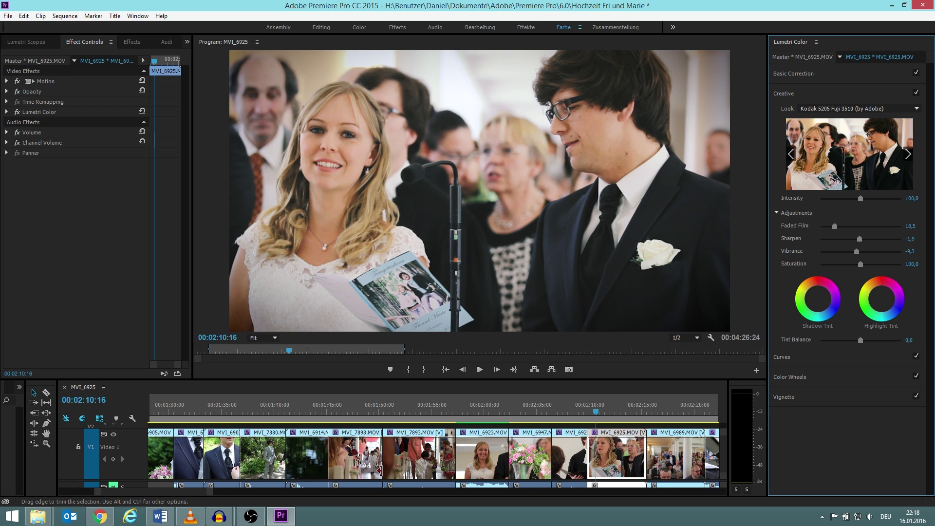
scroll(380, 470, up, 2)
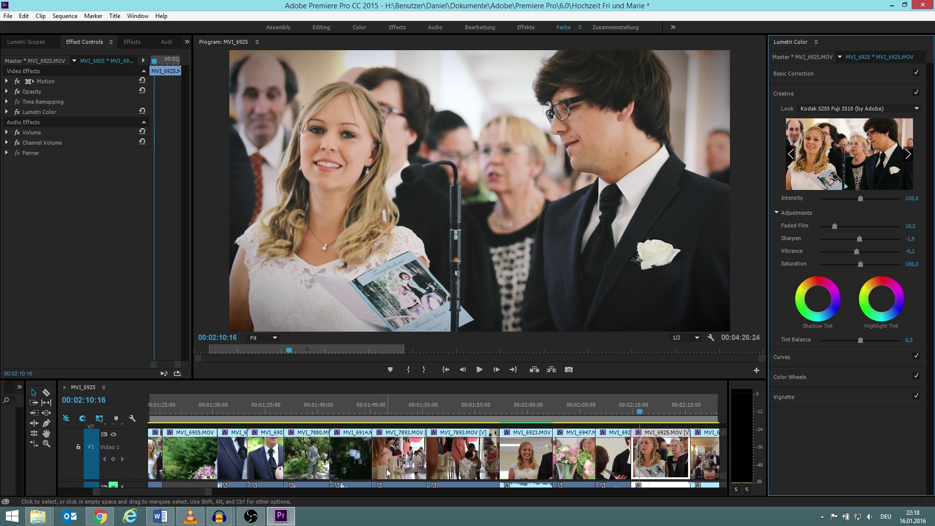
scroll(387, 469, up, 5)
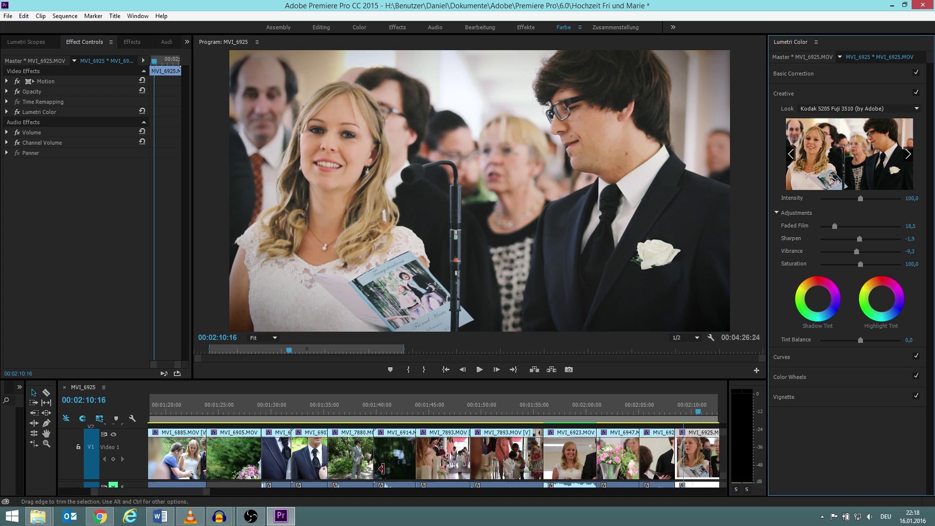
click(302, 458)
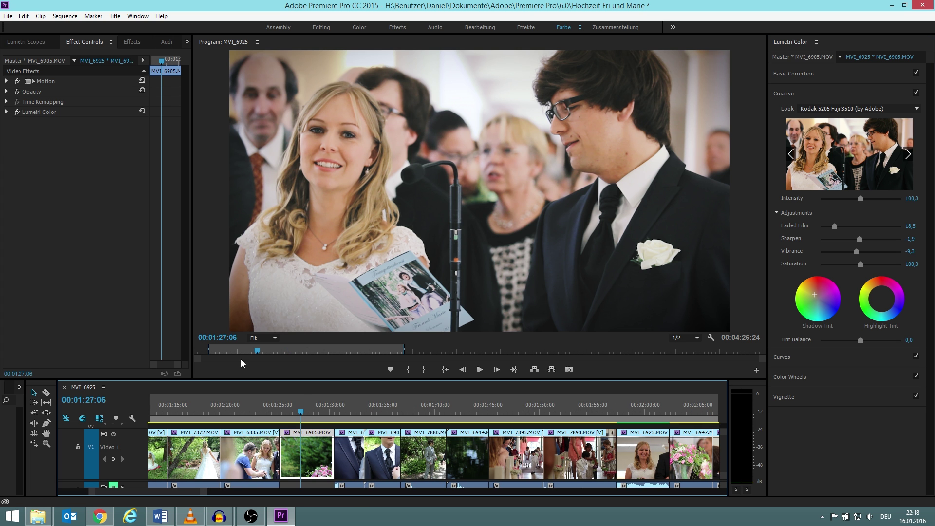
click(18, 112)
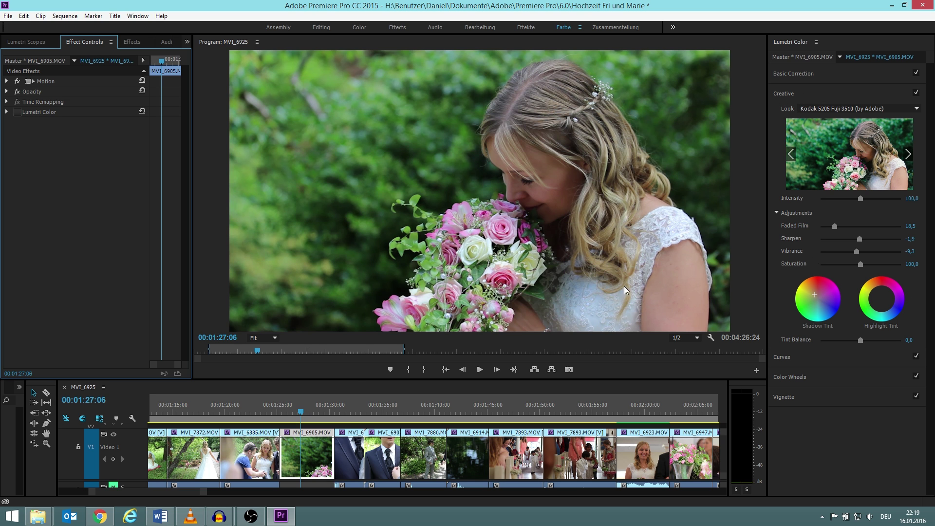
Re-enable Lumetri Color on MVI_6905, then step through MVI_6906 and MVI_7880 to MVI_7893
click(17, 112)
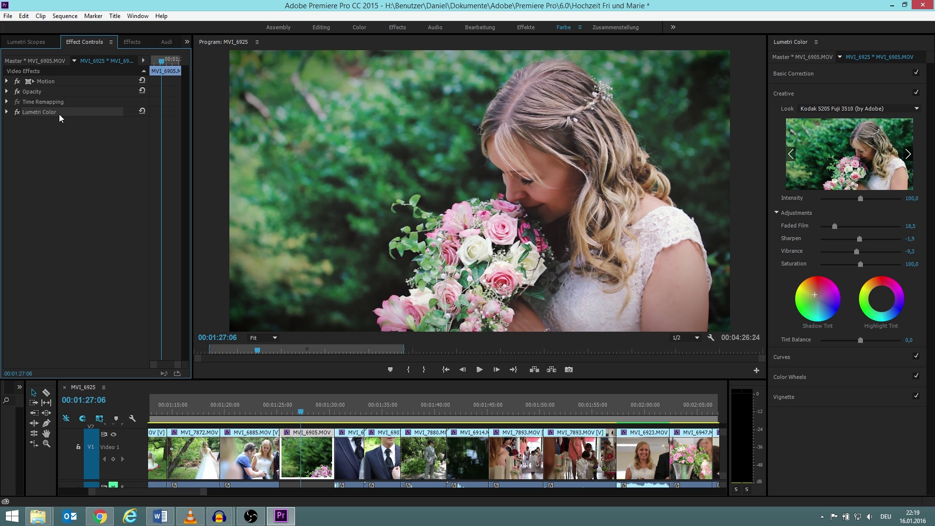
click(350, 458)
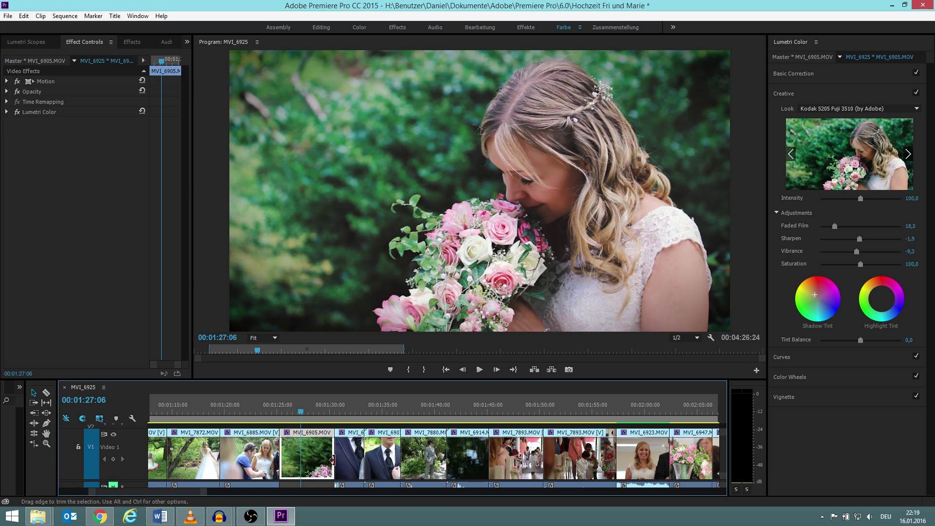
click(383, 466)
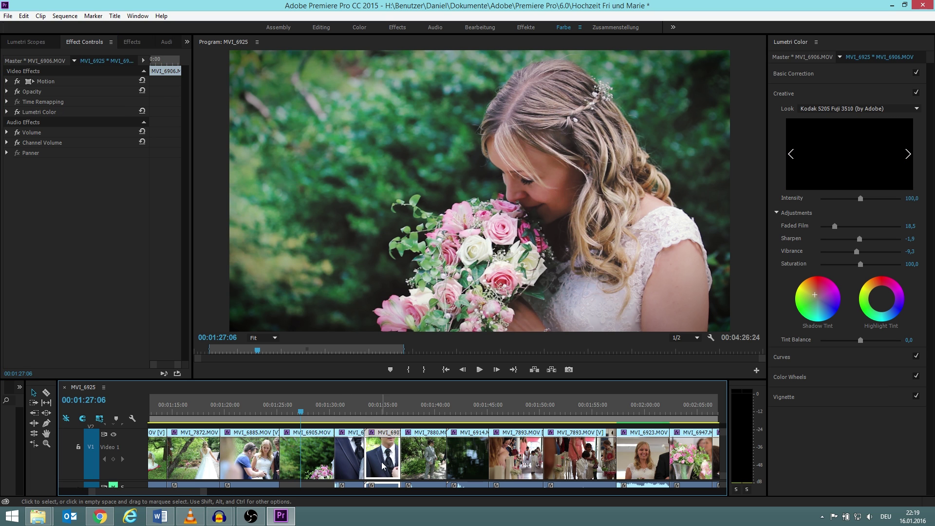
click(421, 468)
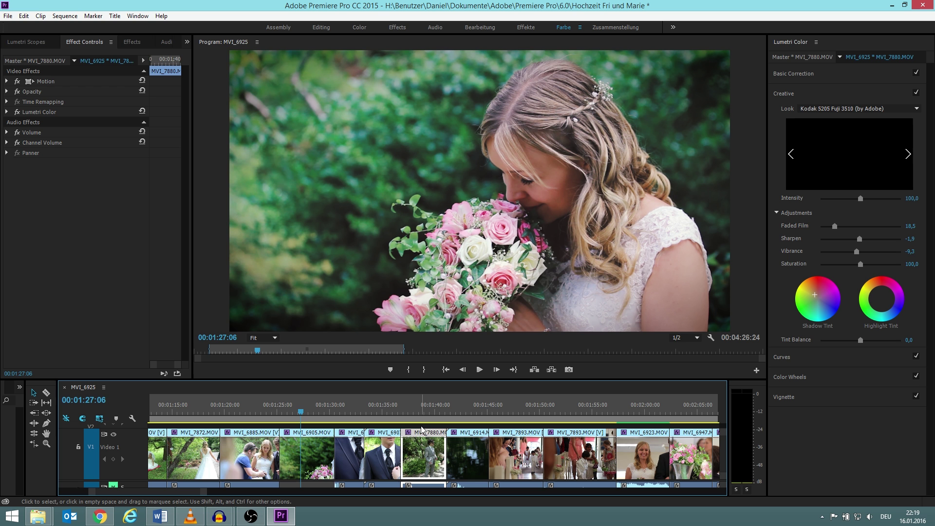
click(353, 410)
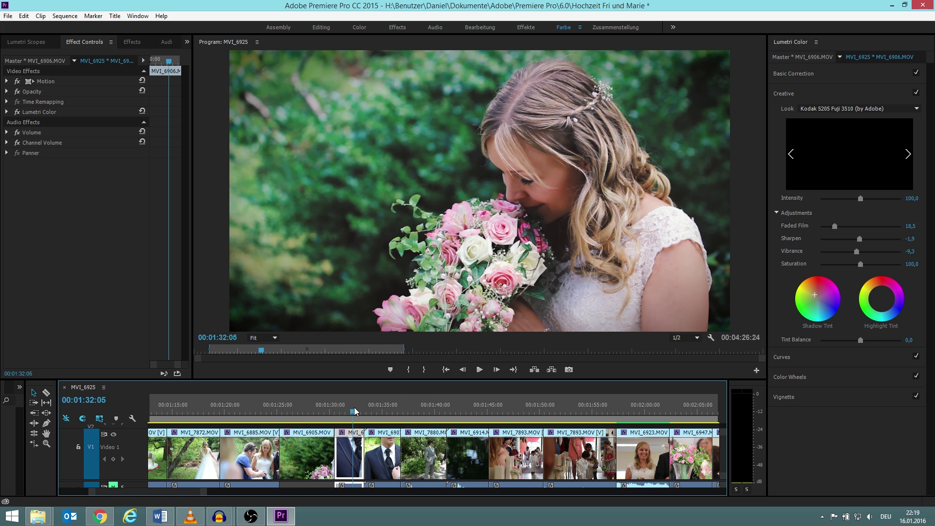
click(425, 409)
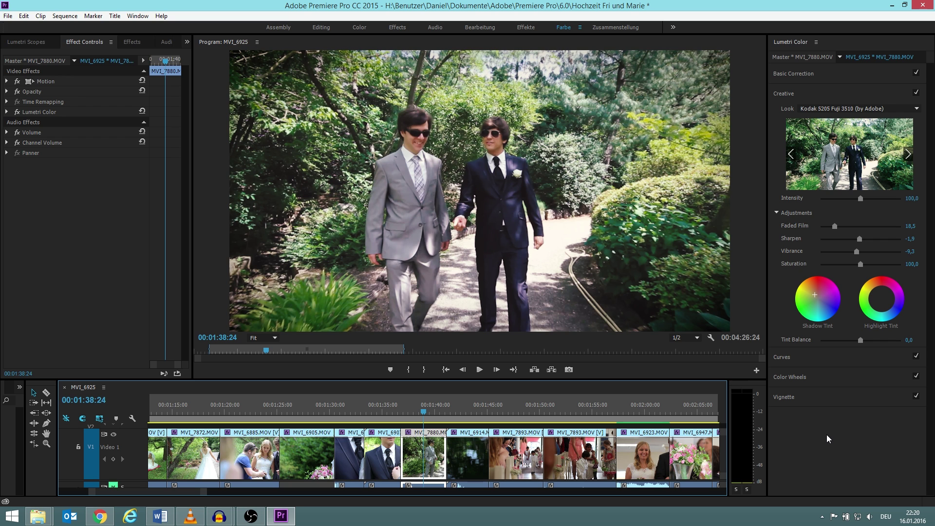
click(523, 413)
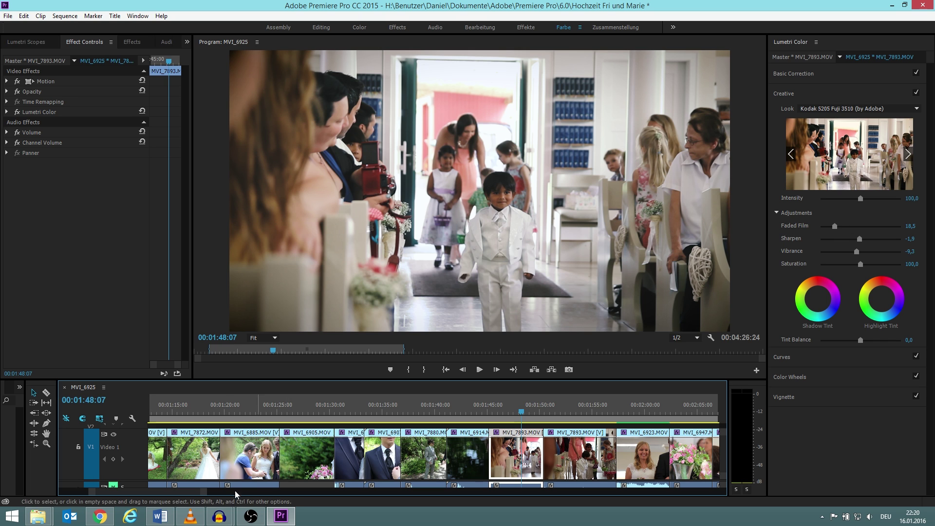
Expand Basic Correction and set MVI_6925's white balance Temperature to -20
click(840, 72)
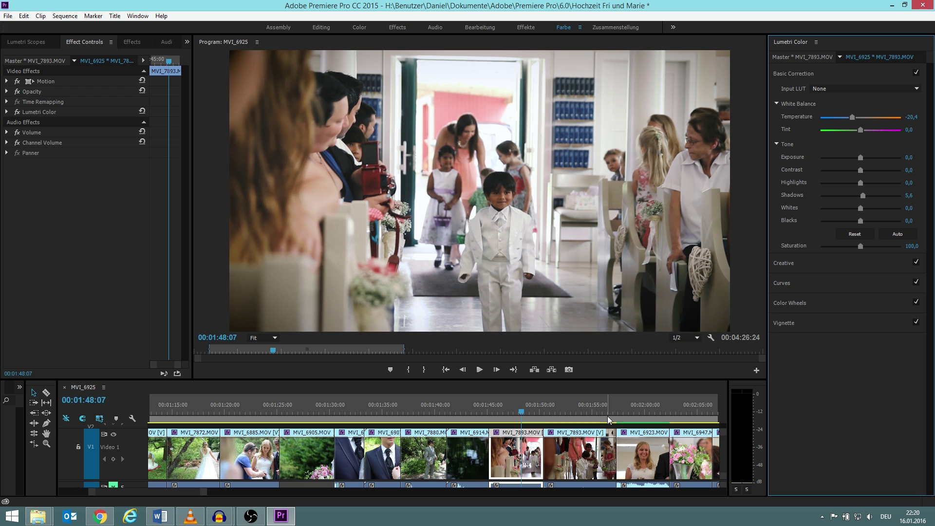
scroll(690, 417, down, 5)
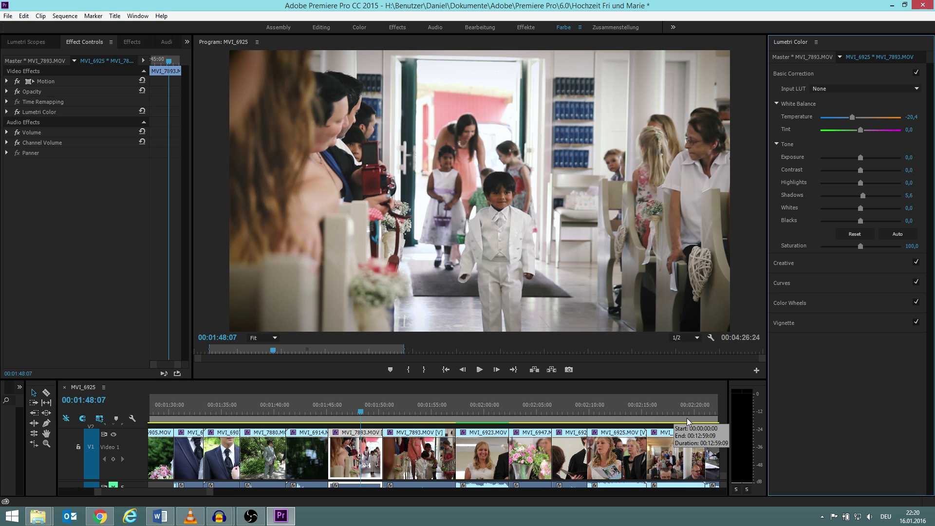
click(603, 430)
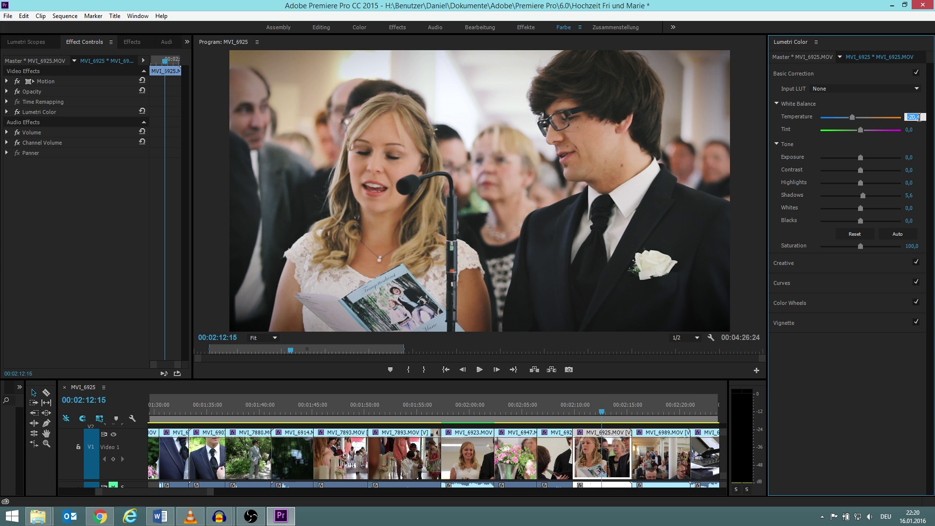
drag(916, 117, 920, 121)
click(906, 117)
text(-)
key(Return)
drag(918, 121, 915, 122)
Jump to ceremony clip MVI_6989 and set its Temperature to a neutral 0
click(662, 417)
scroll(660, 414, down, 3)
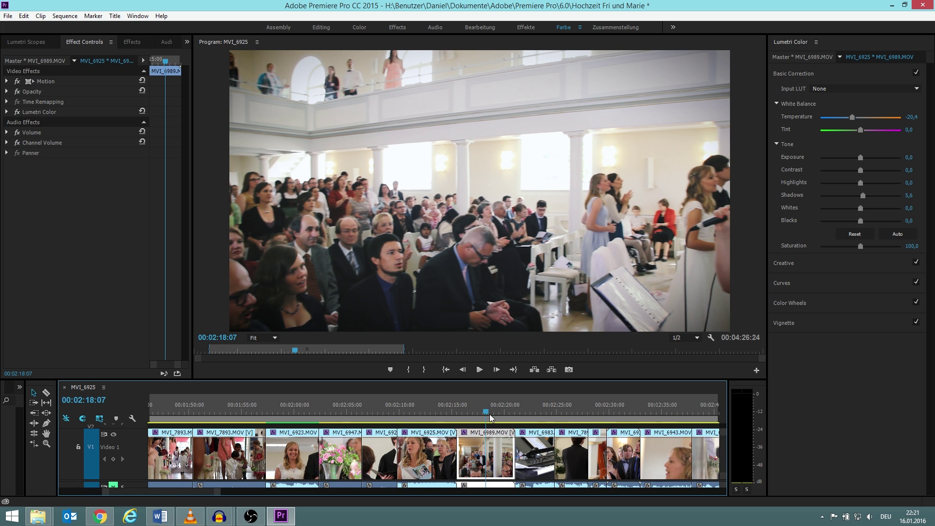
drag(487, 413, 635, 413)
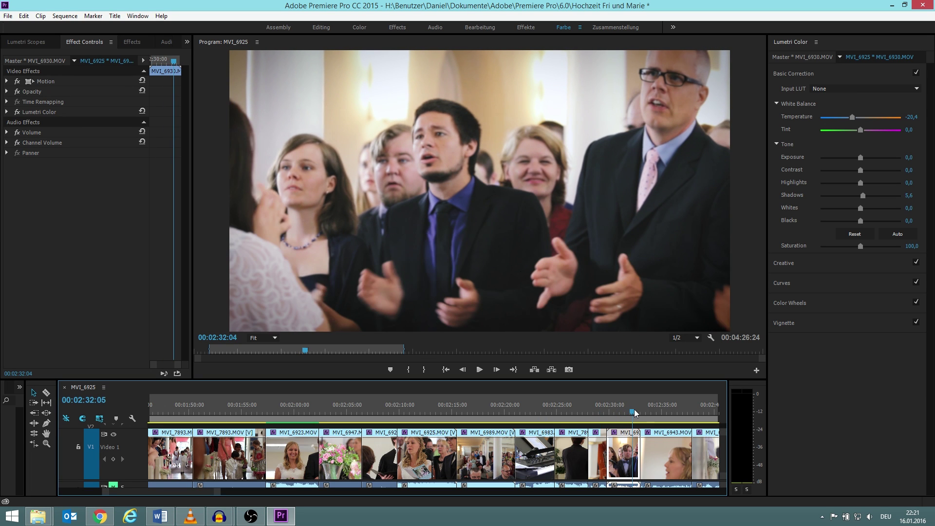
click(915, 117)
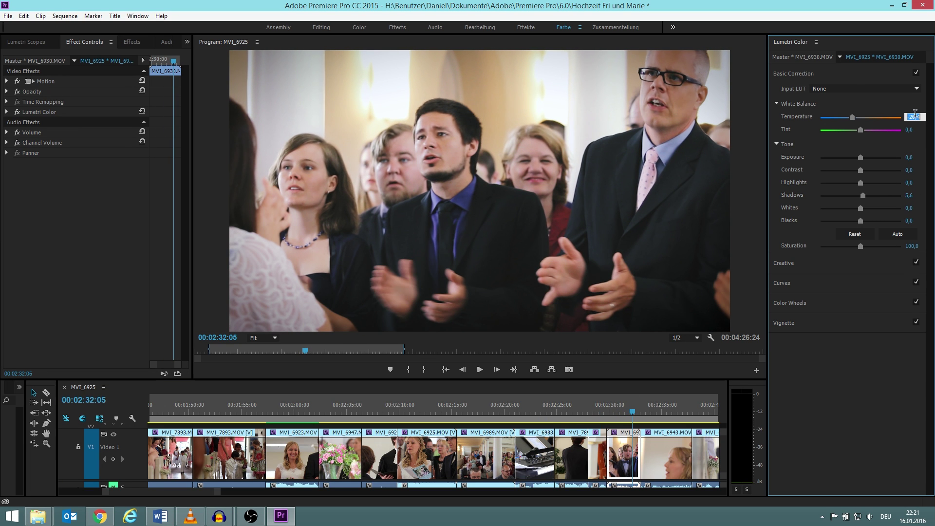
text(0)
key(Return)
Compare MVI_6943 at Temperature 0, settle it at -20, then show the choir clip's Creative settings
scroll(631, 425, down, 2)
drag(609, 408, 595, 408)
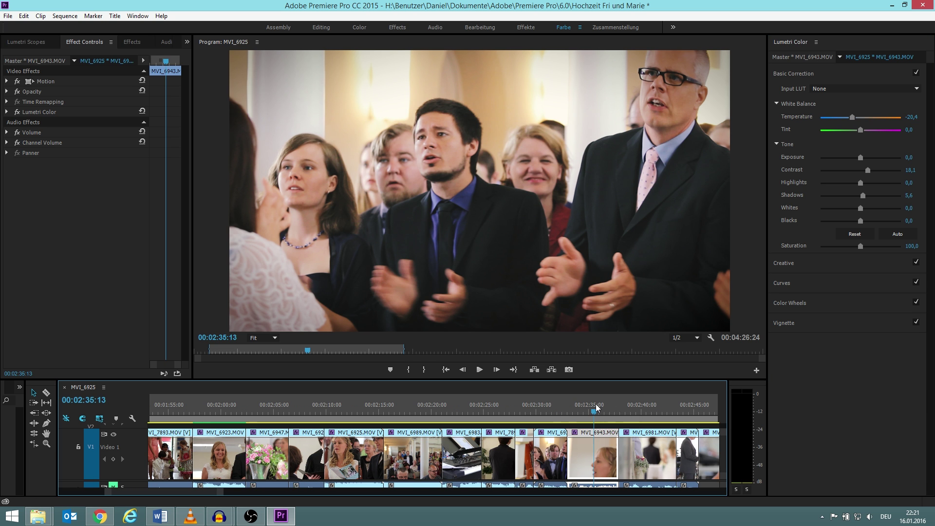
click(914, 116)
text(0)
key(Return)
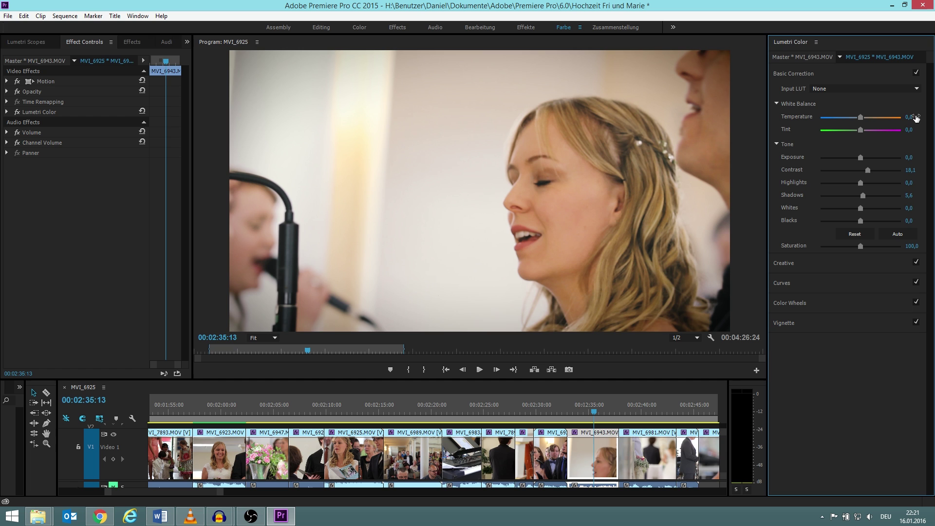
click(915, 116)
text(-20)
key(Return)
click(556, 407)
click(801, 263)
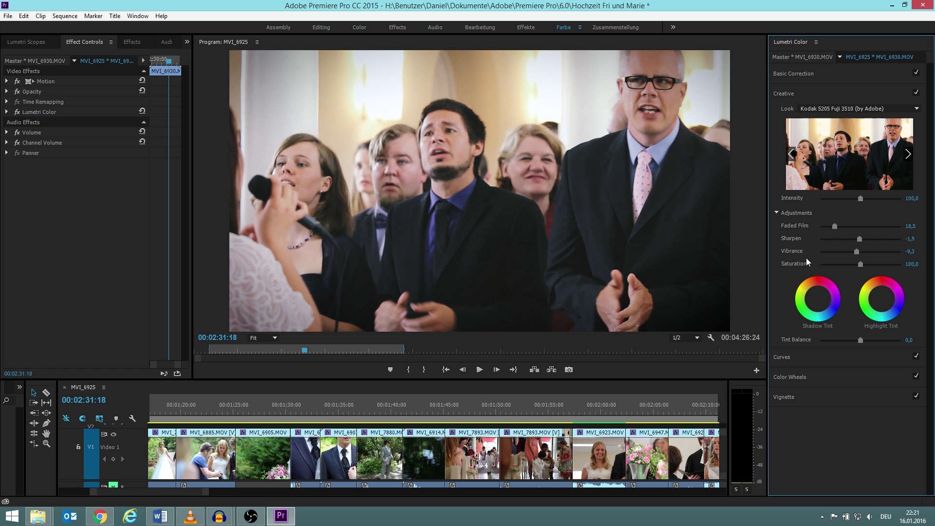
Swap Creative for the Curves section, then move via MVI_6894 to the Komp 1.mp4 shot
click(831, 90)
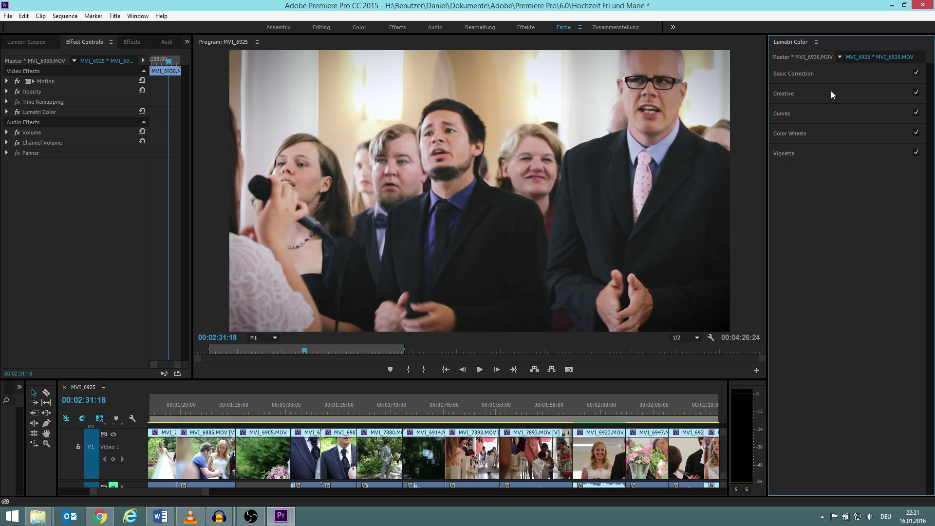
click(822, 117)
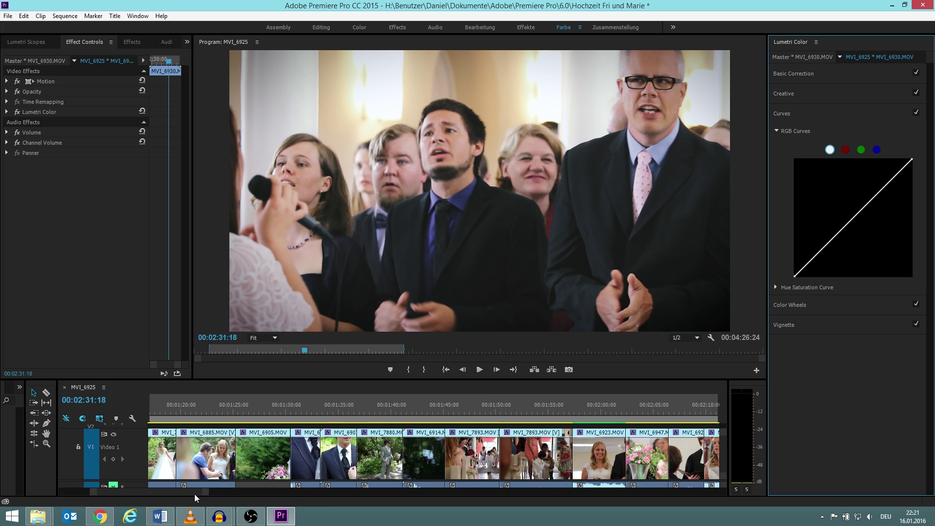
scroll(194, 494, up, 8)
scroll(170, 501, down, 2)
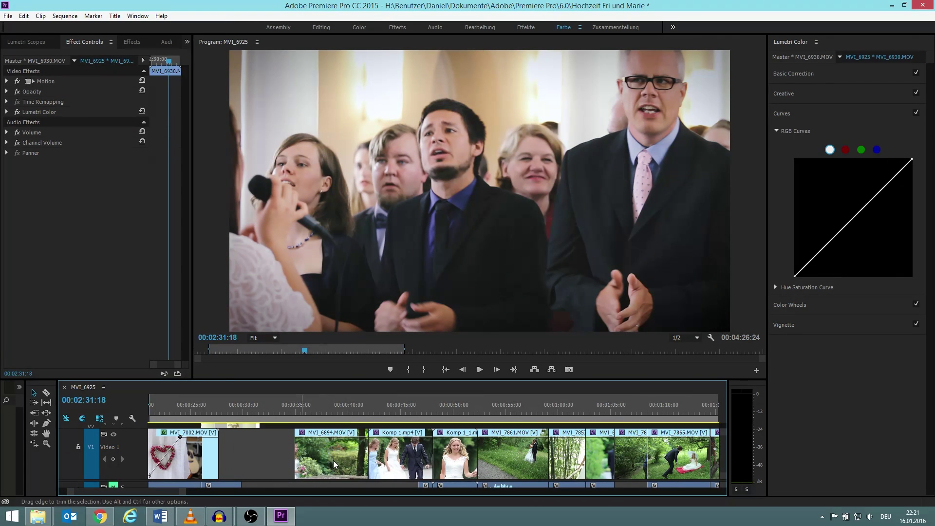
click(341, 413)
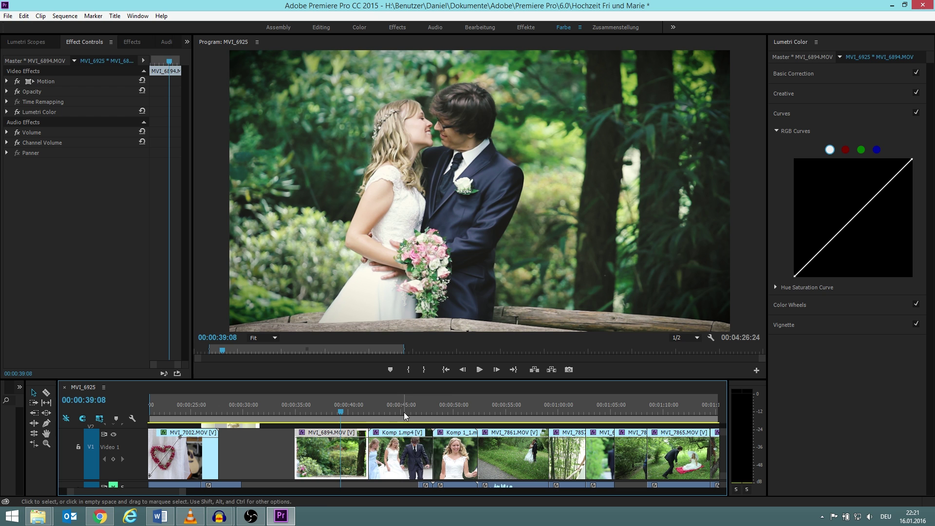
click(384, 413)
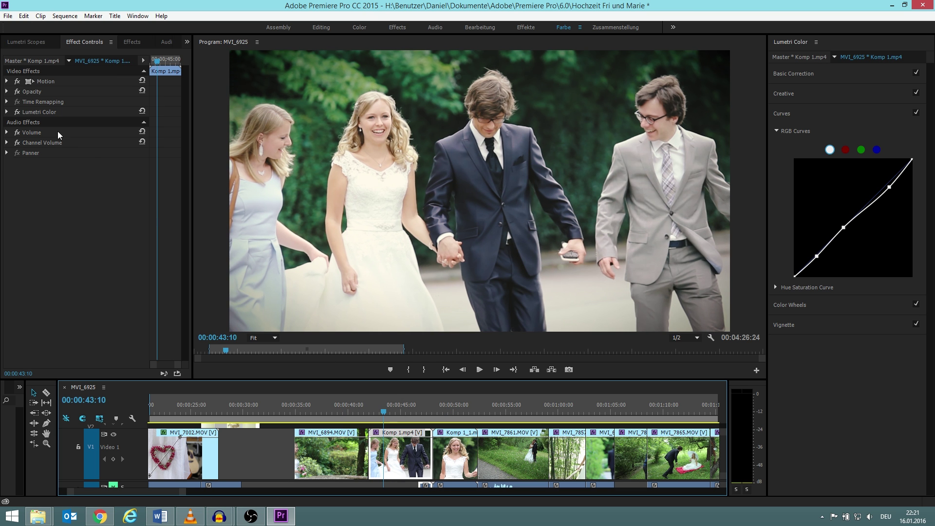
Toggle Komp 1.mp4's Lumetri grade off and on twice to compare
click(17, 112)
click(17, 112)
click(17, 112)
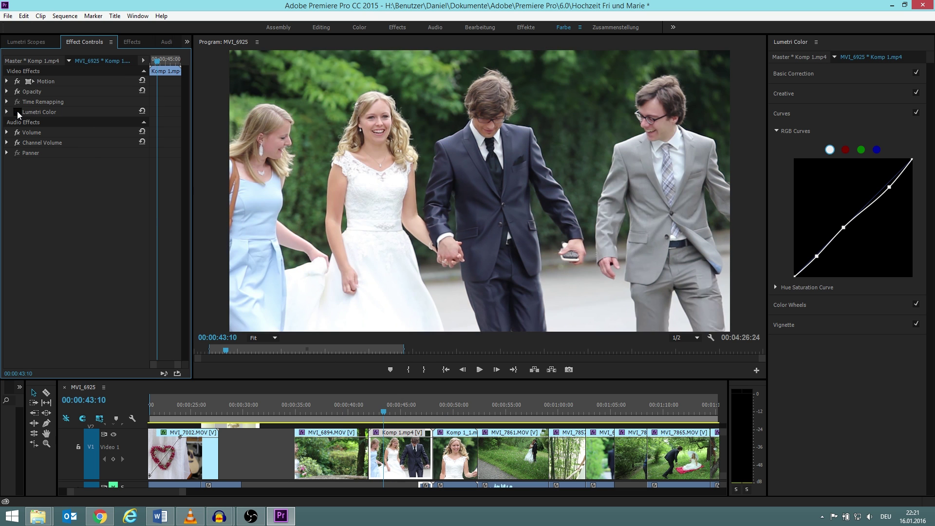
click(17, 112)
Compare meadow clip MVI_7861 with and without its grade, leaving it on
click(508, 413)
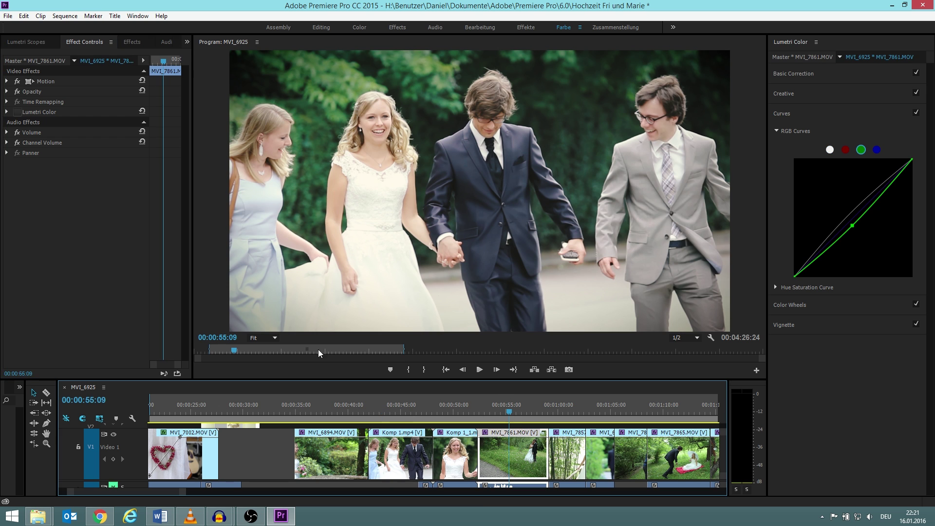
click(18, 113)
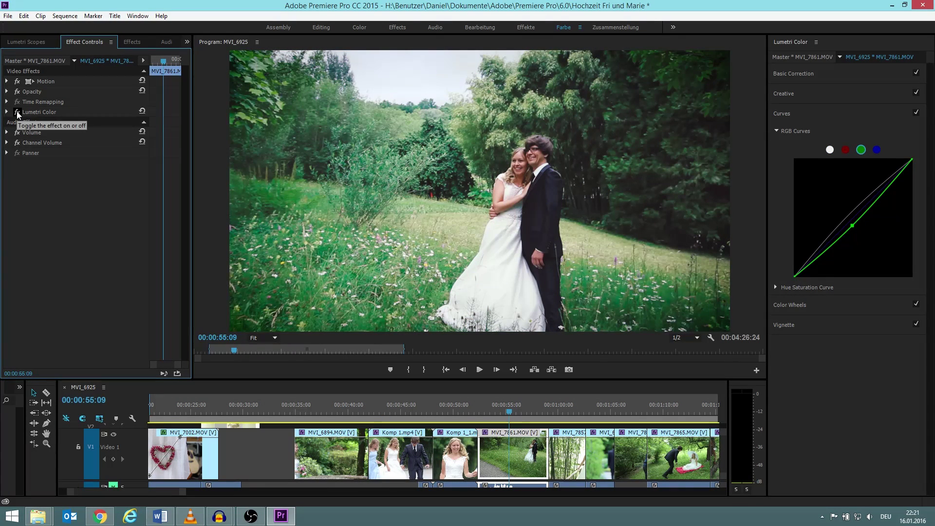
click(18, 113)
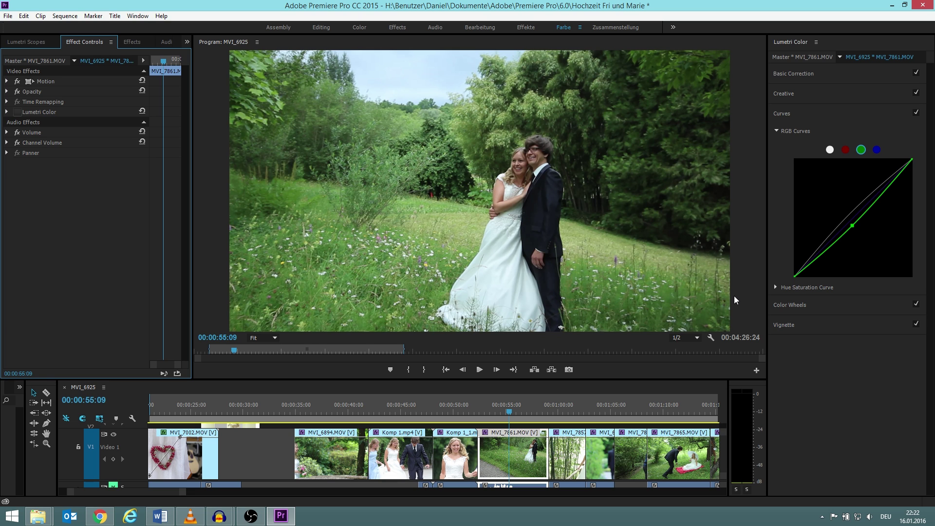
click(17, 113)
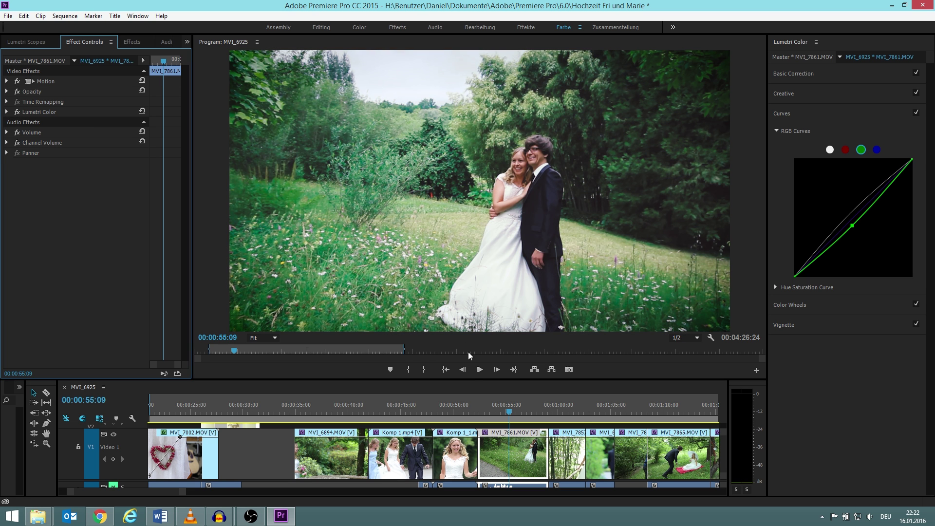
key(Left)
Compare the bamboo clip MVI_7857 and photographer clip graded and ungraded, then scrub toward MVI_7865
click(570, 408)
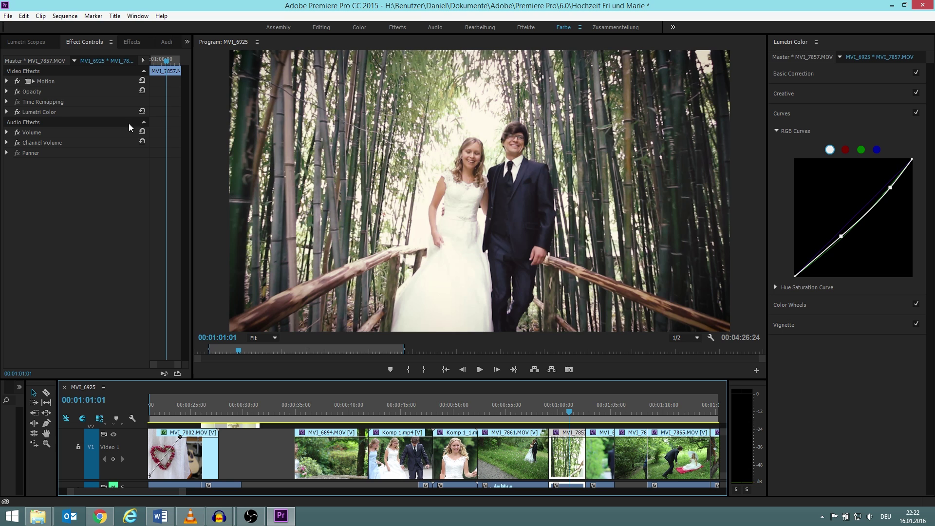
click(17, 112)
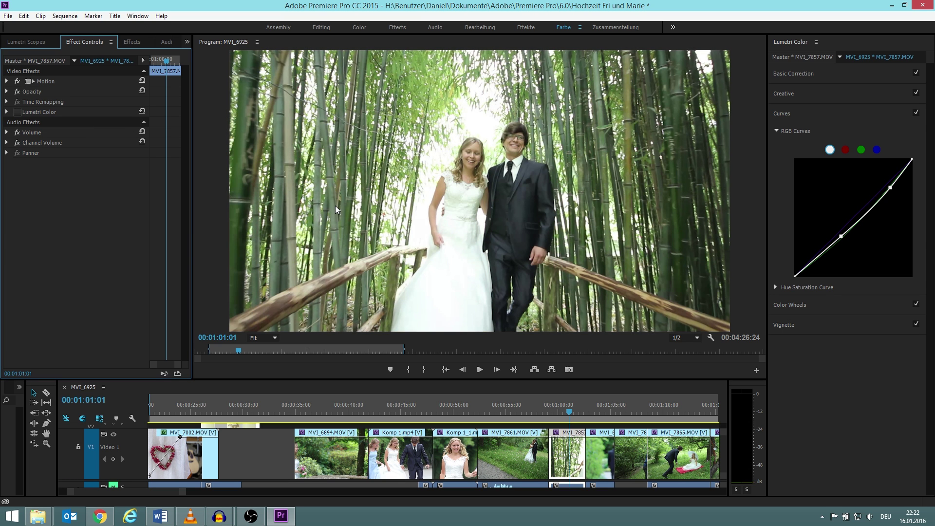
click(18, 112)
key(shift+Left)
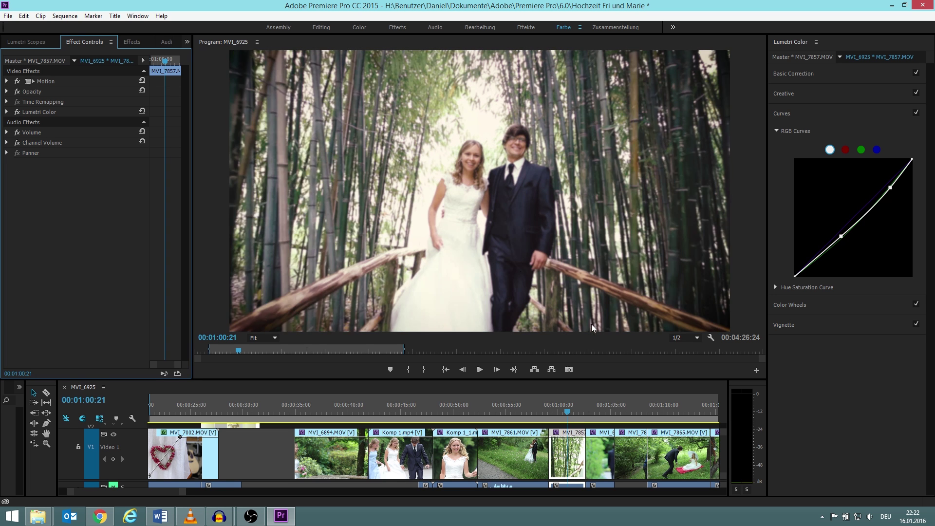
drag(564, 408, 641, 415)
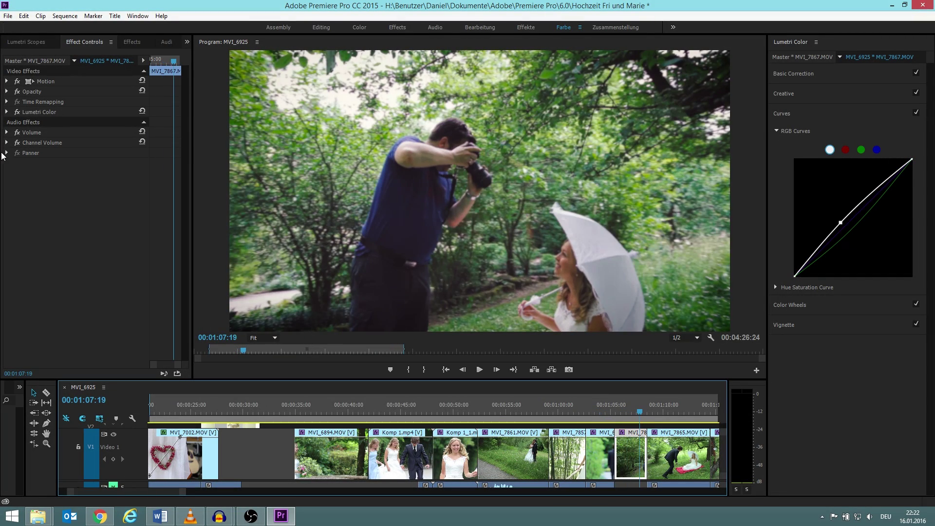
click(17, 112)
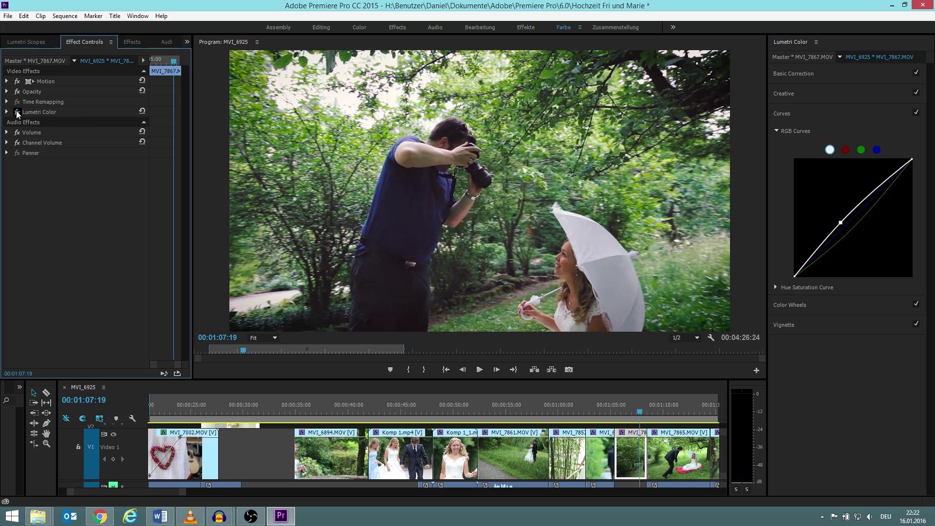
click(18, 112)
drag(651, 428, 522, 439)
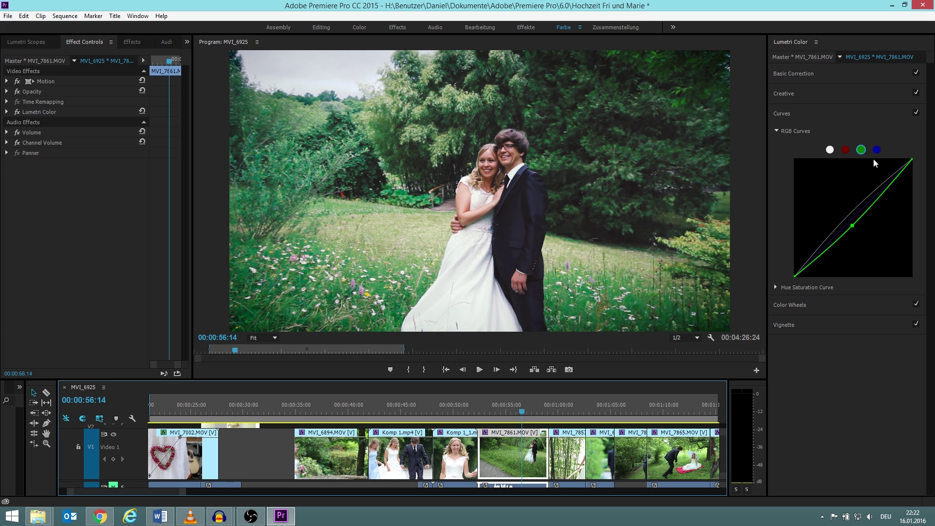
Turn off the meadow clip's grade and pull its green curve midpoint slightly down
click(17, 116)
click(18, 112)
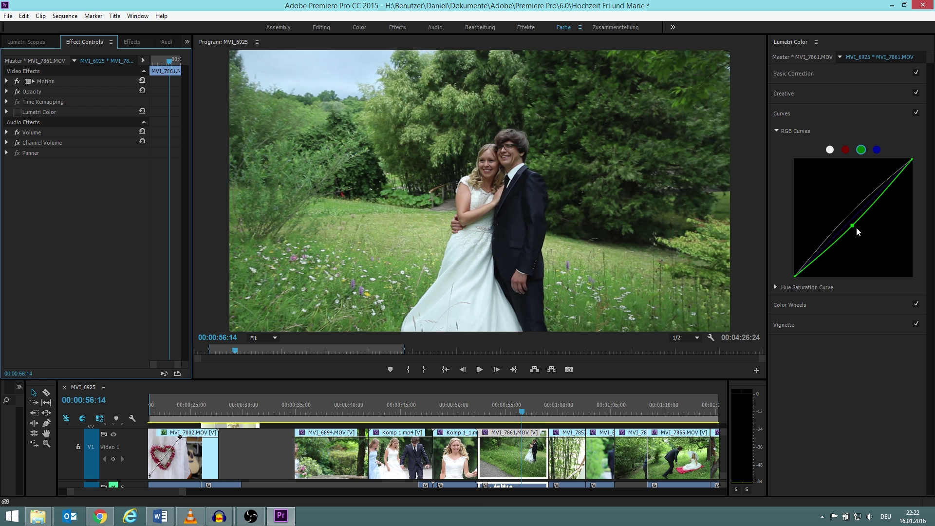
drag(853, 227, 856, 225)
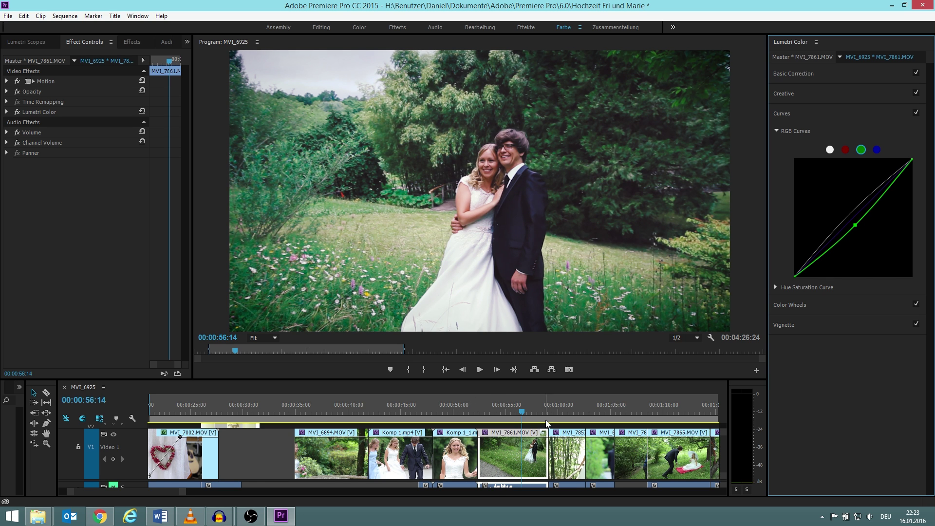
On bamboo clip MVI_7857, compare Curves off and on, then view the green and master curves
scroll(535, 421, right, 2)
click(501, 410)
scroll(502, 414, right, 1)
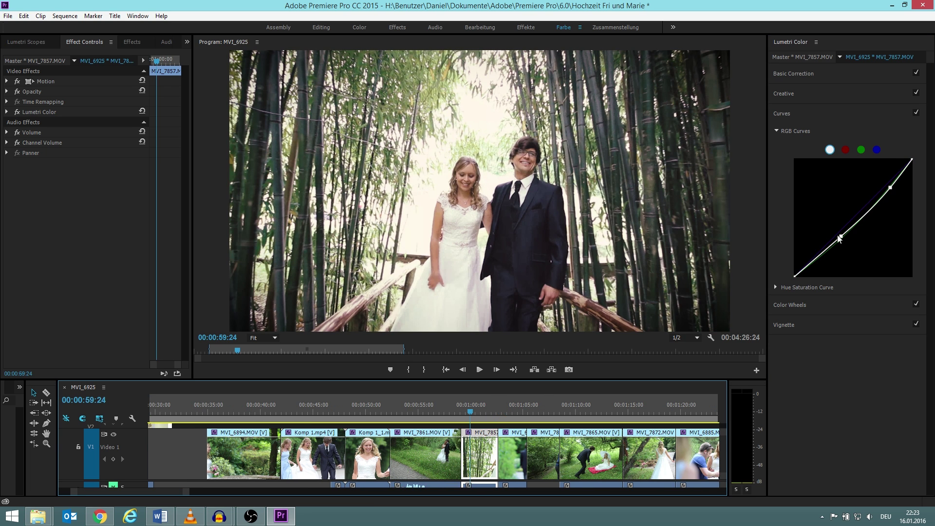
click(916, 113)
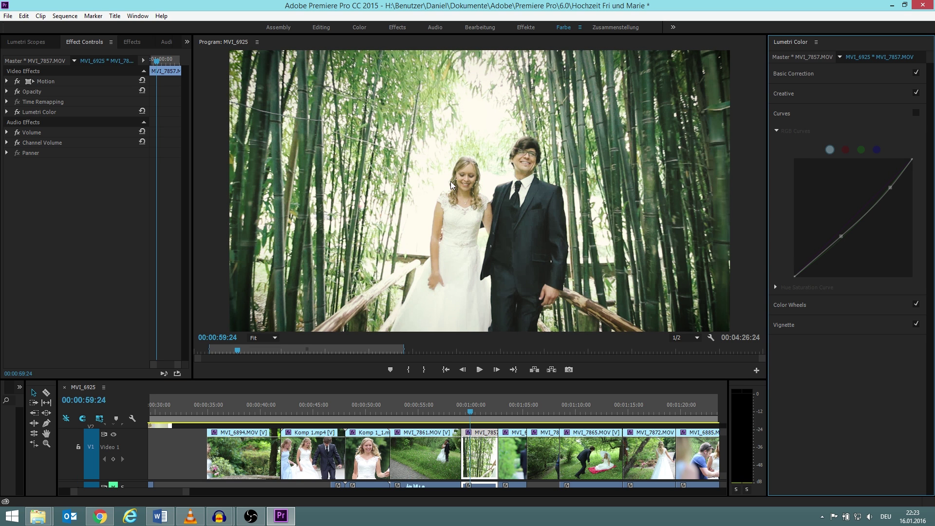
click(916, 113)
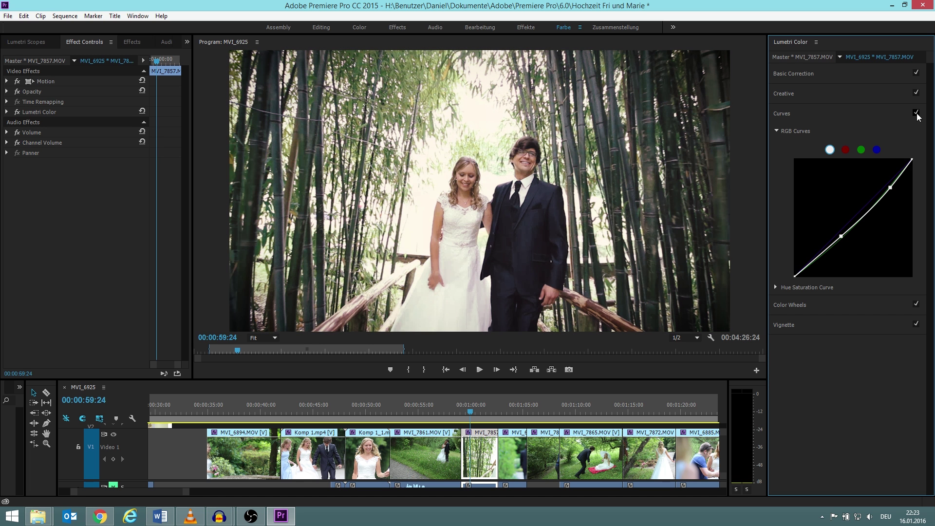
click(861, 150)
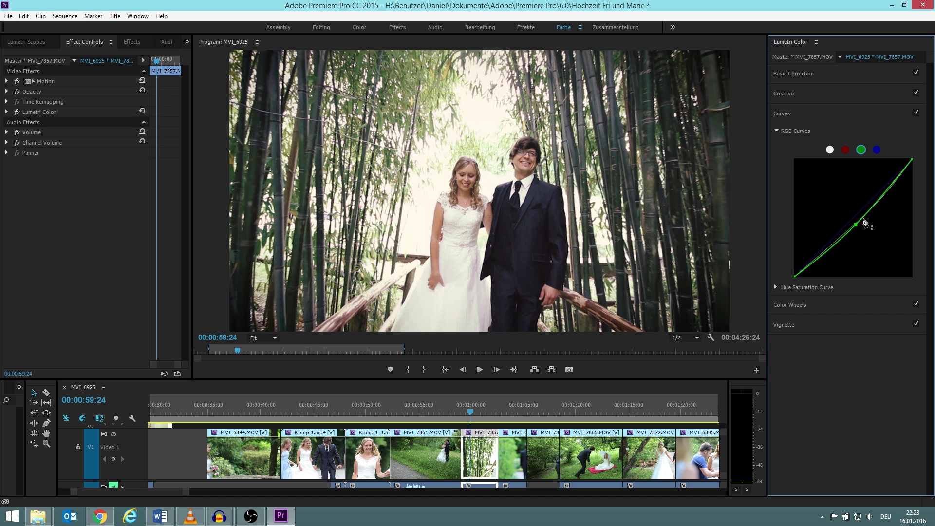
click(830, 150)
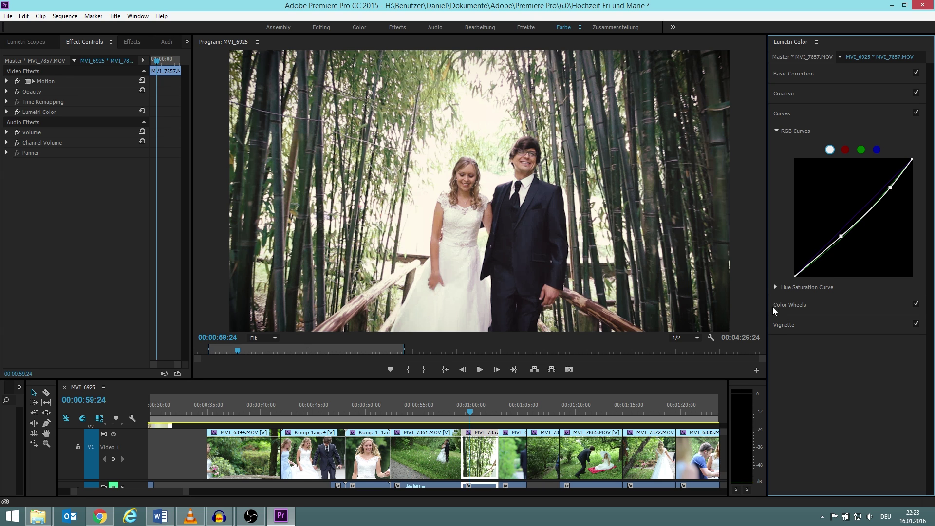
scroll(542, 403, right, 3)
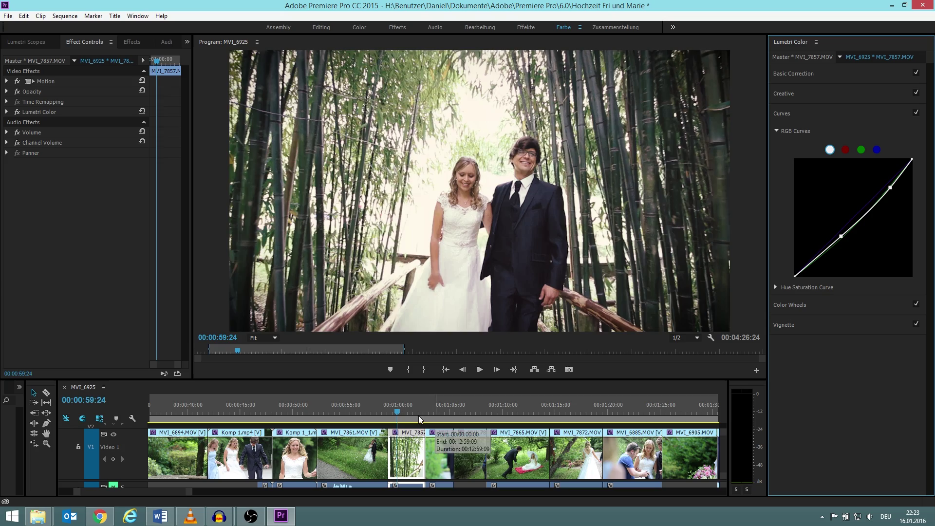
On clip MVI_6871, toggle Curves repeatedly to compare, leaving the curve grade on
drag(398, 415, 486, 421)
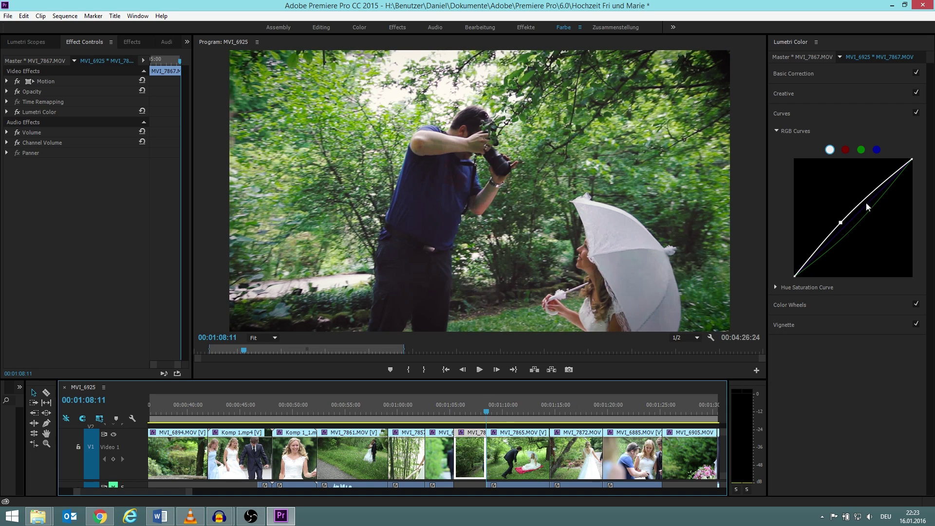
click(916, 114)
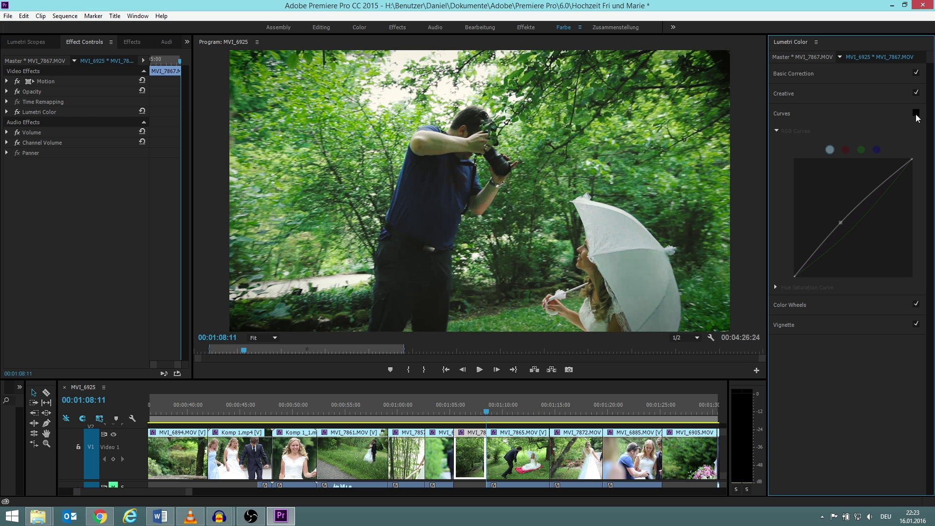
click(916, 114)
click(917, 114)
click(916, 114)
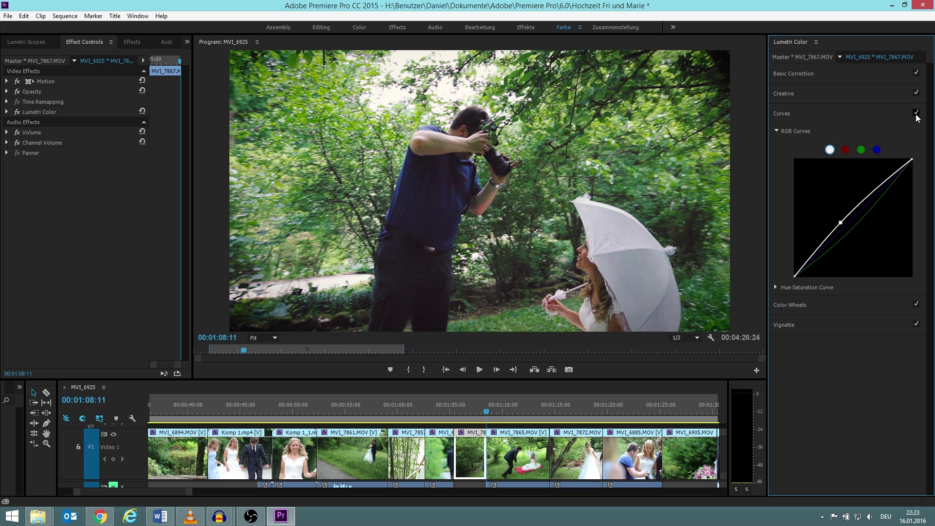
click(916, 114)
click(916, 114)
Scrub to a later clip and compare it with and without its curve
drag(491, 413, 680, 417)
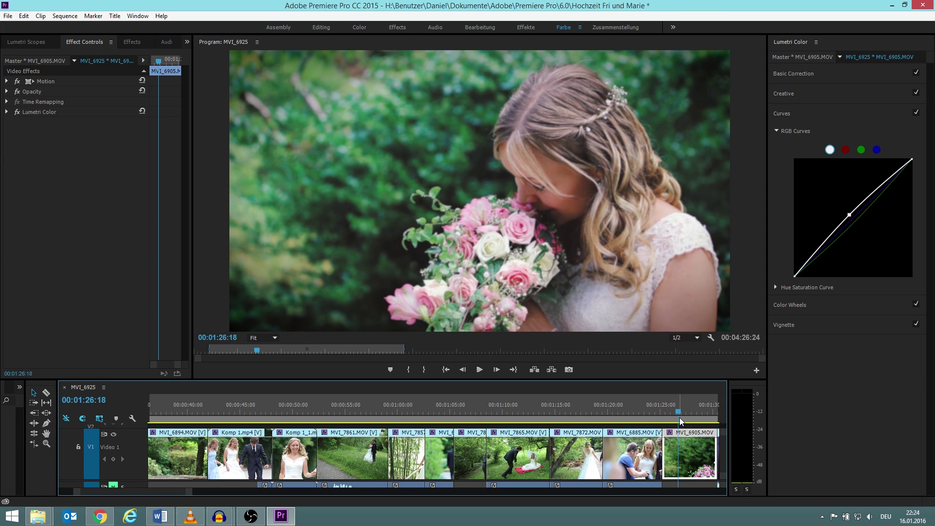
click(916, 114)
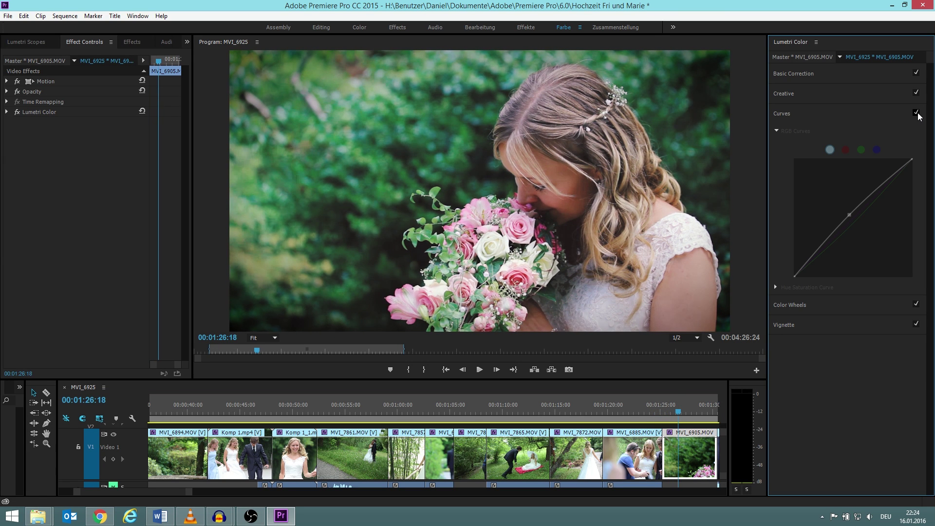
click(918, 113)
click(918, 113)
click(918, 113)
click(918, 114)
click(917, 114)
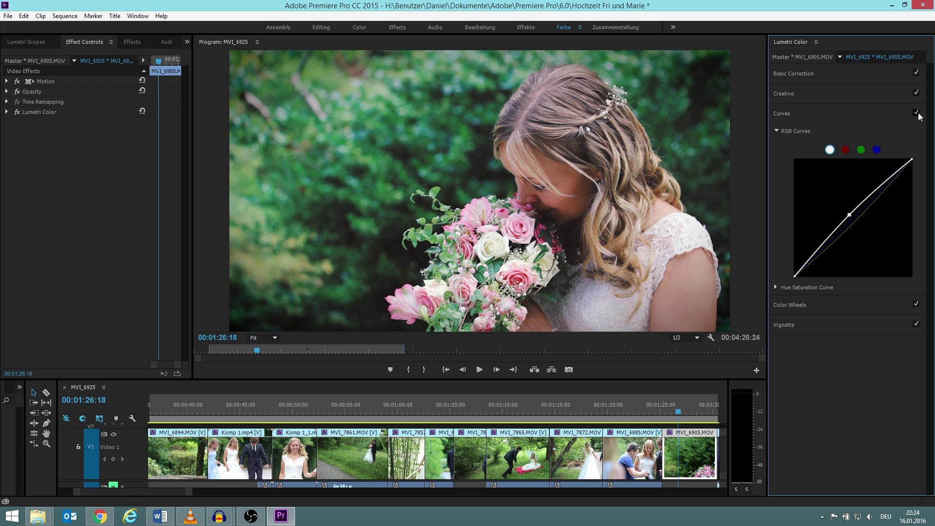
click(917, 113)
click(917, 114)
click(918, 113)
click(917, 114)
On the flower-girl clip at 00:01:54:14, compare Curves off and on, keeping the grade applied
click(681, 416)
drag(696, 418, 673, 426)
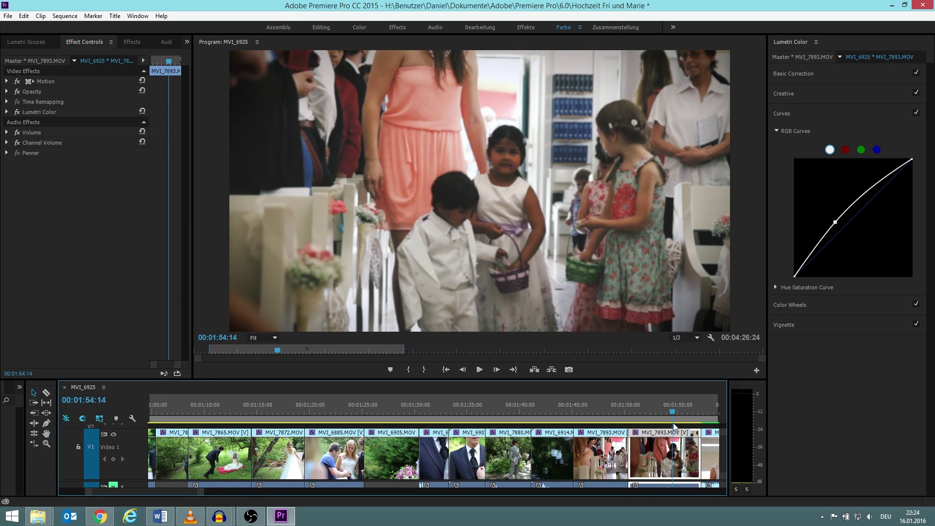
click(916, 114)
click(916, 114)
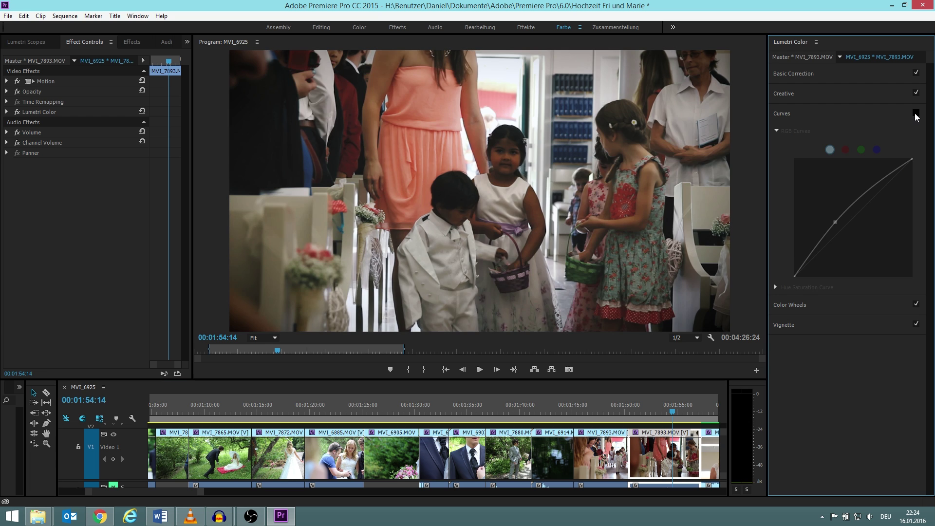
click(916, 113)
click(916, 114)
click(916, 114)
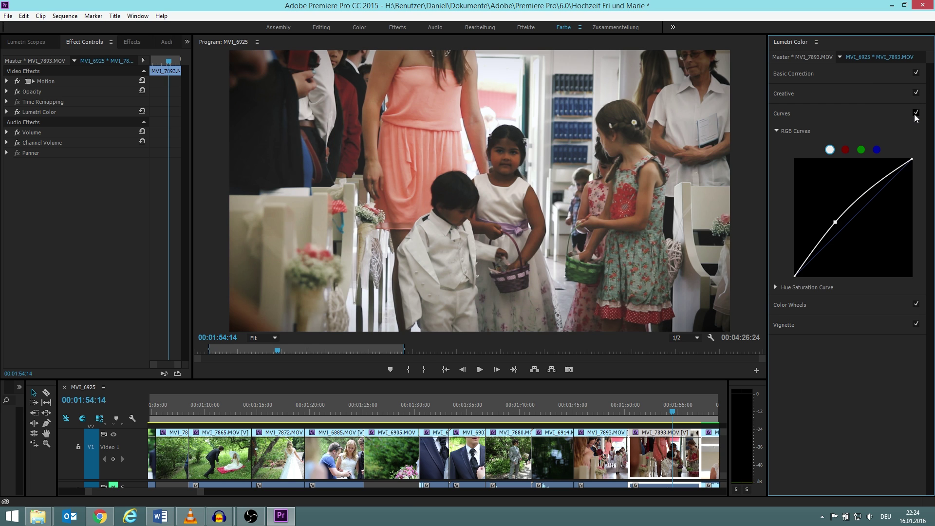
Scroll the timeline and scrub forward to the bride clip
scroll(543, 428, down, 3)
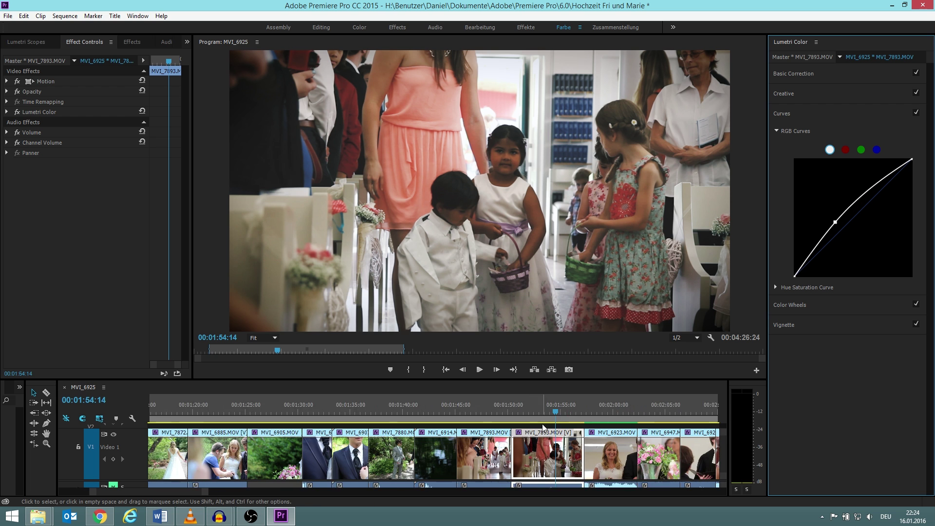
scroll(543, 428, down, 1)
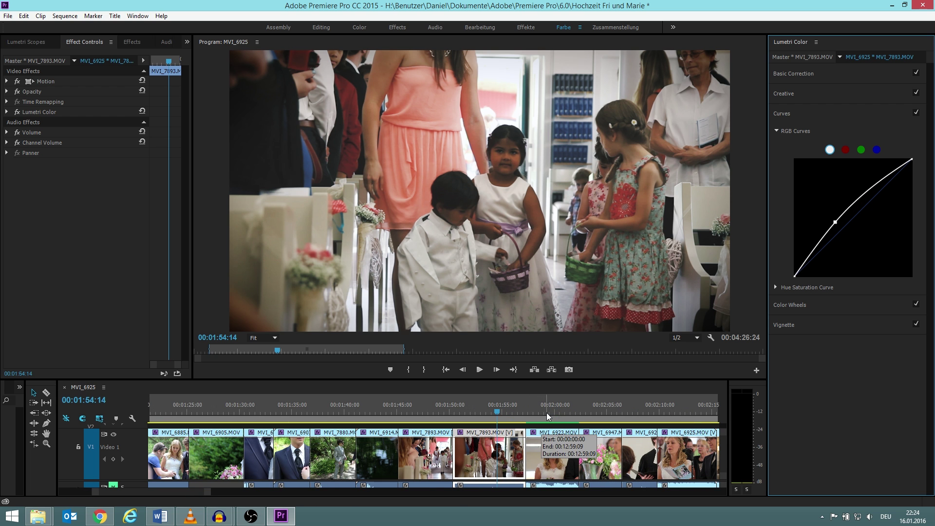
drag(547, 413, 605, 414)
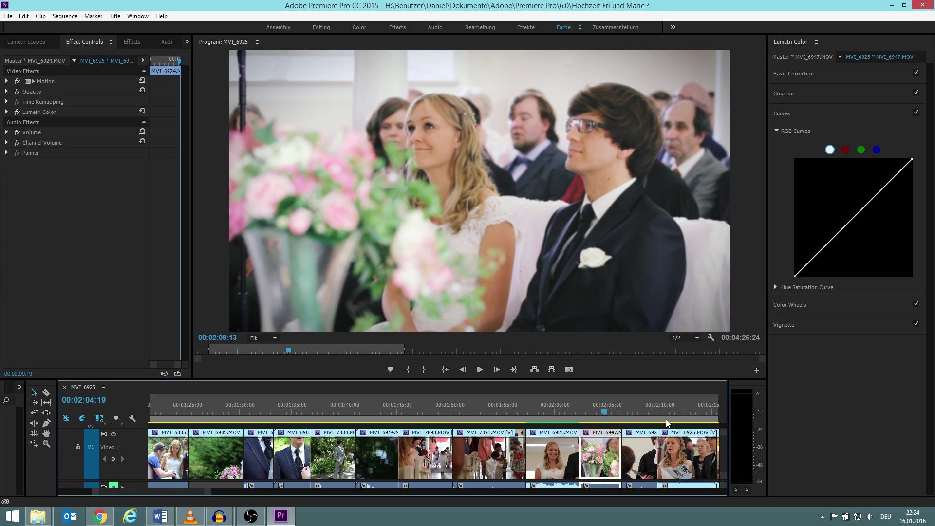
Check the curve grades on clips MVI_6989, MVI_6981 and MVI_6943, toggling the MVI_6981 curve
scroll(671, 426, down, 3)
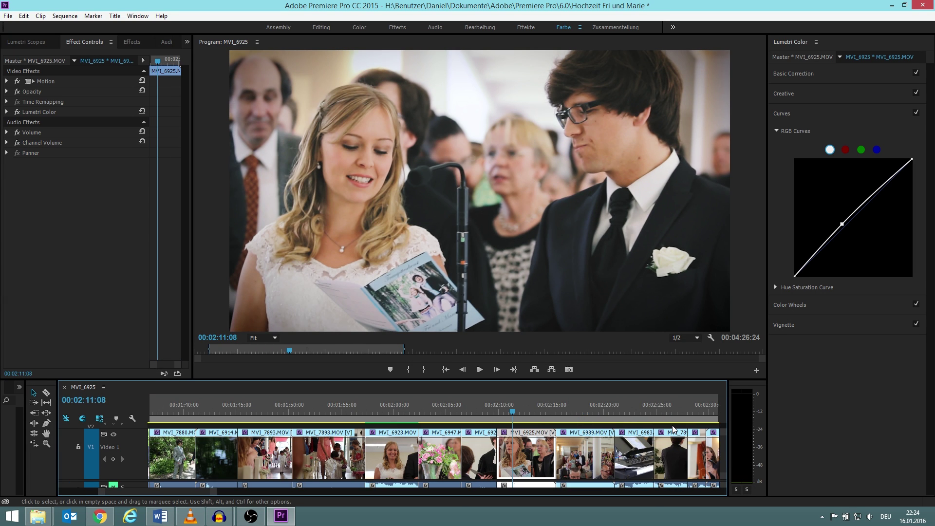
scroll(682, 429, down, 1)
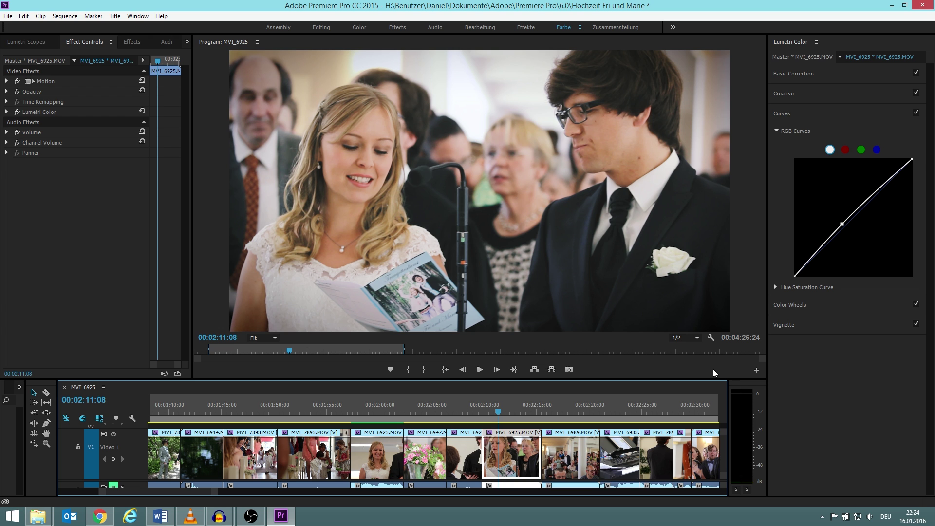
click(560, 411)
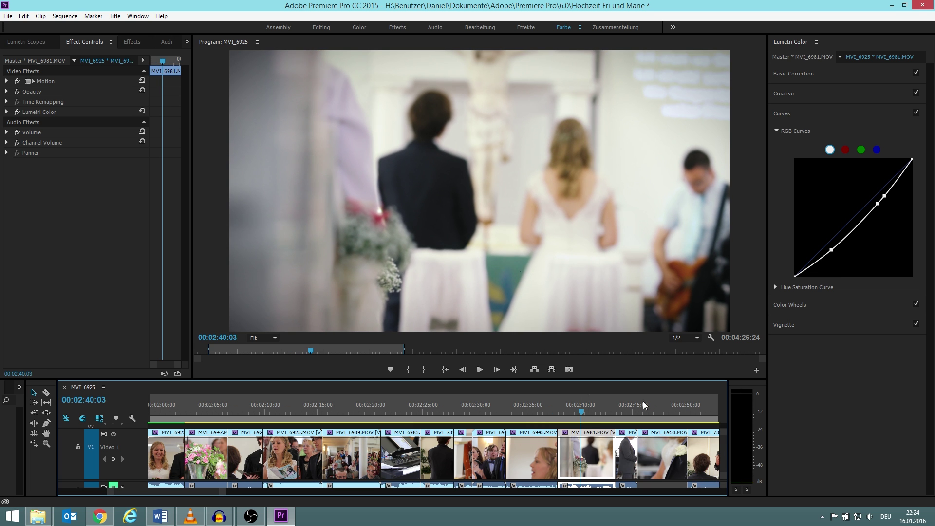
click(917, 114)
click(917, 113)
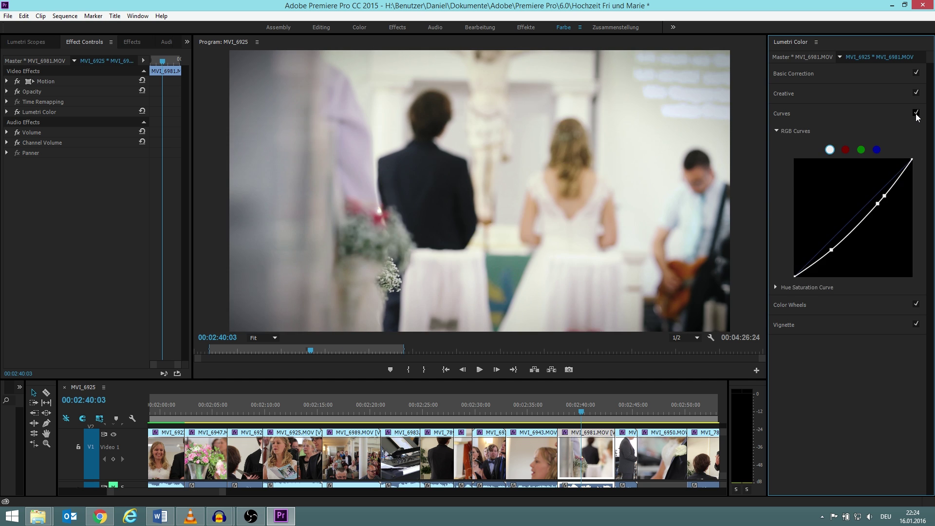
scroll(574, 470, down, 1)
click(466, 409)
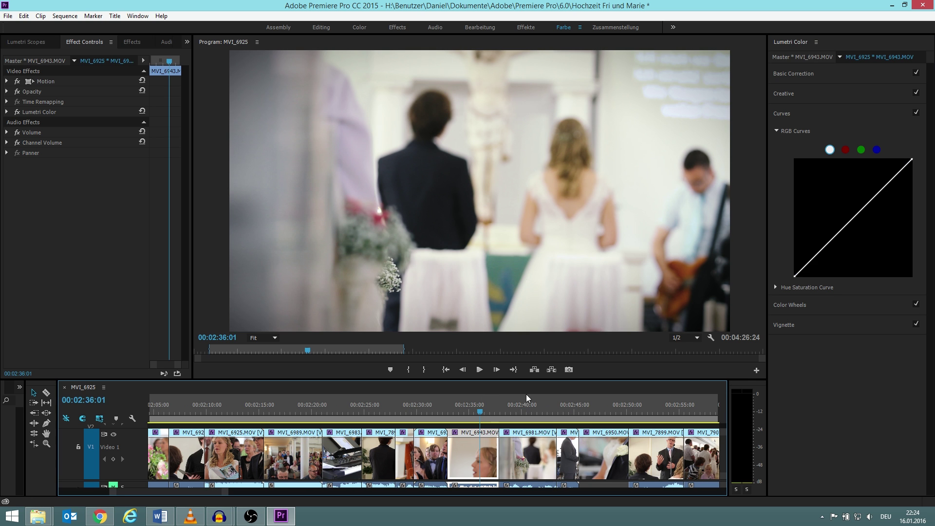
Compare MVI_6952 with its curve off and on, then show Color Wheels for MVI_6958
scroll(669, 445, down, 1)
scroll(669, 444, down, 7)
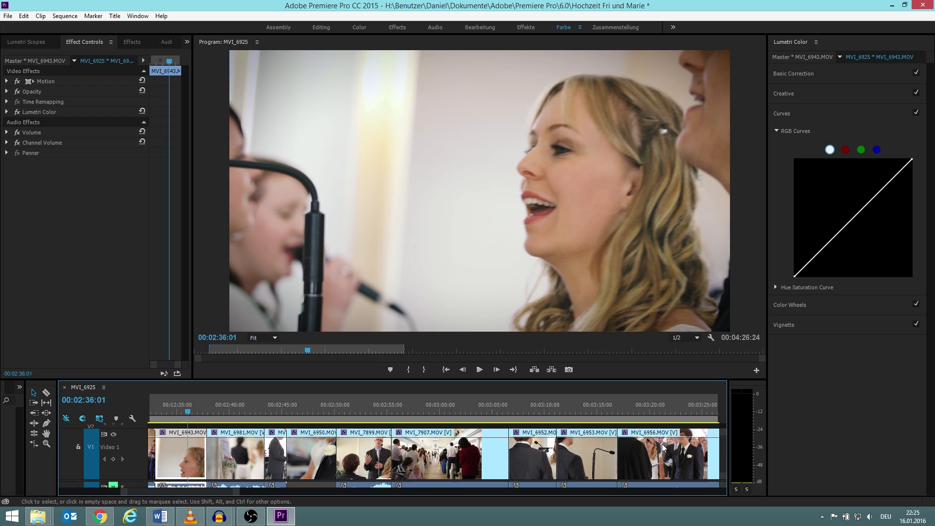
click(330, 456)
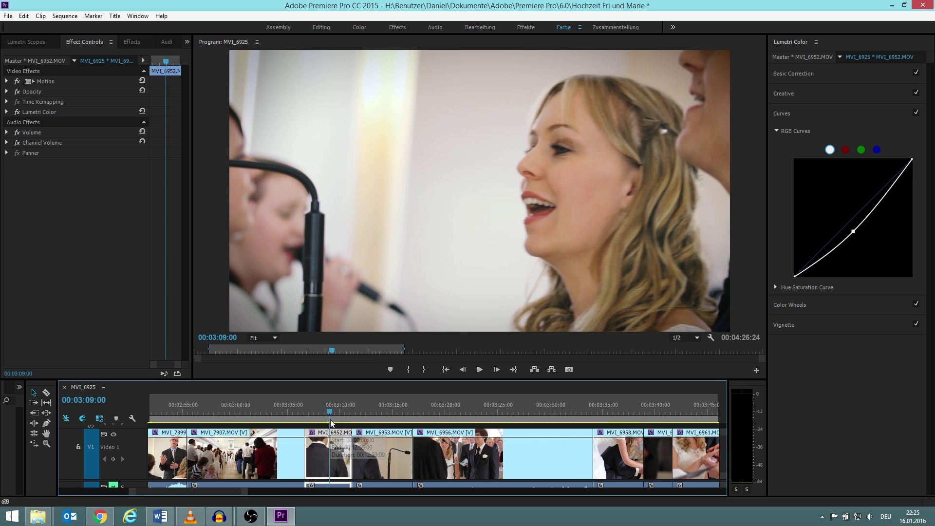
click(917, 113)
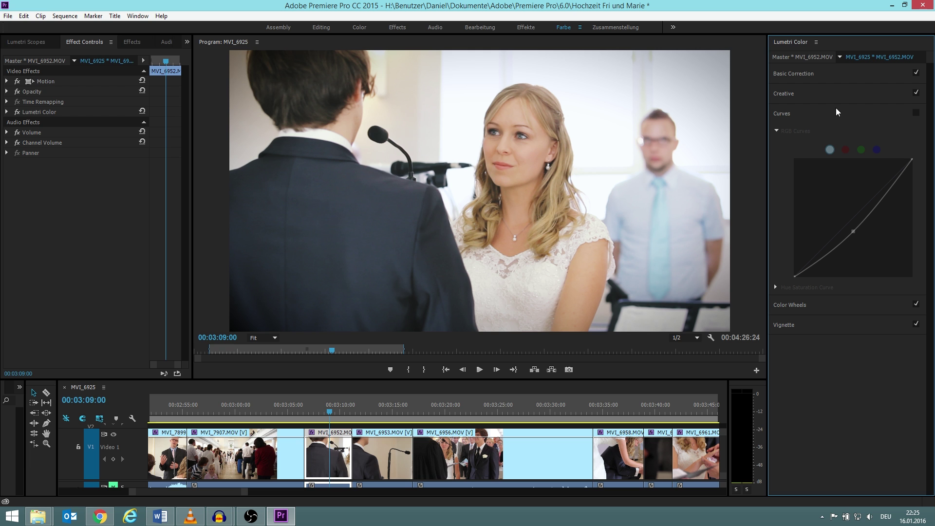
click(916, 113)
click(605, 456)
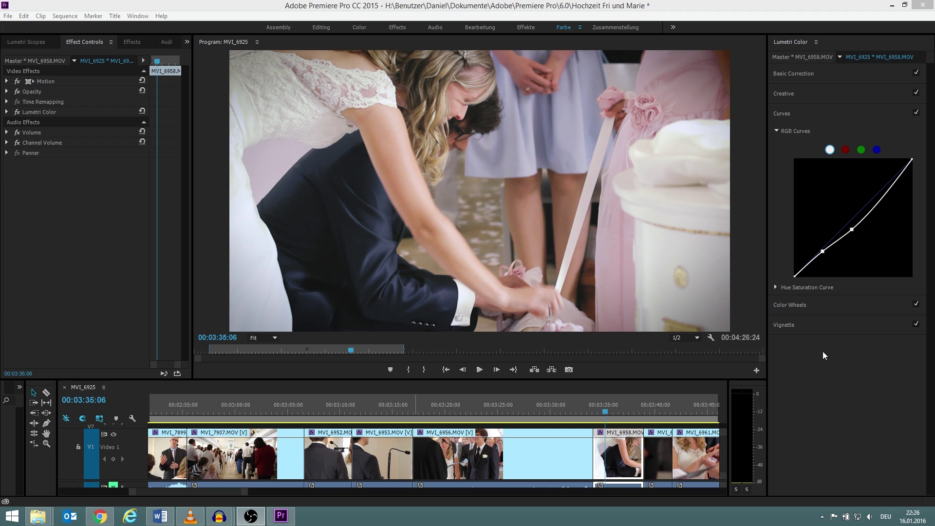
click(828, 305)
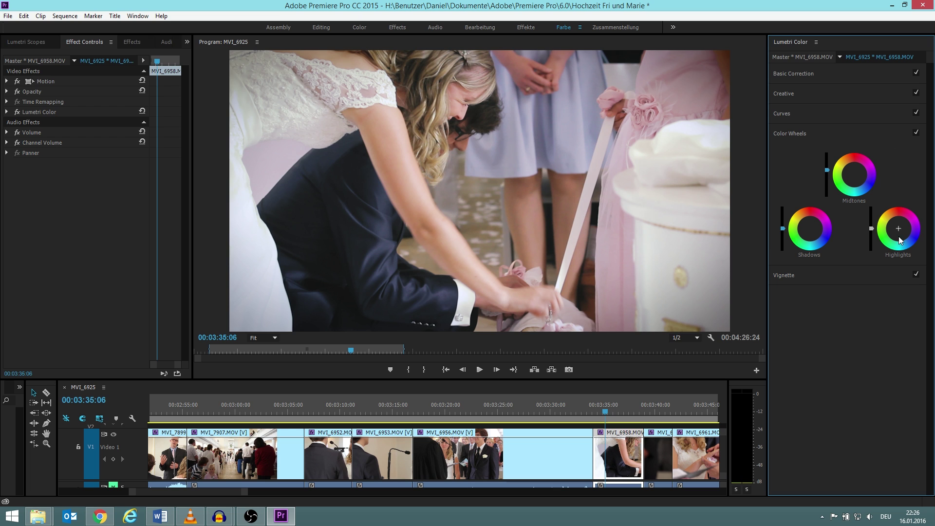
Expand the MVI_6958 Vignette section: Amount -3.0, Midpoint 62.0, Roundness 0.0, Feather 50.0
click(840, 281)
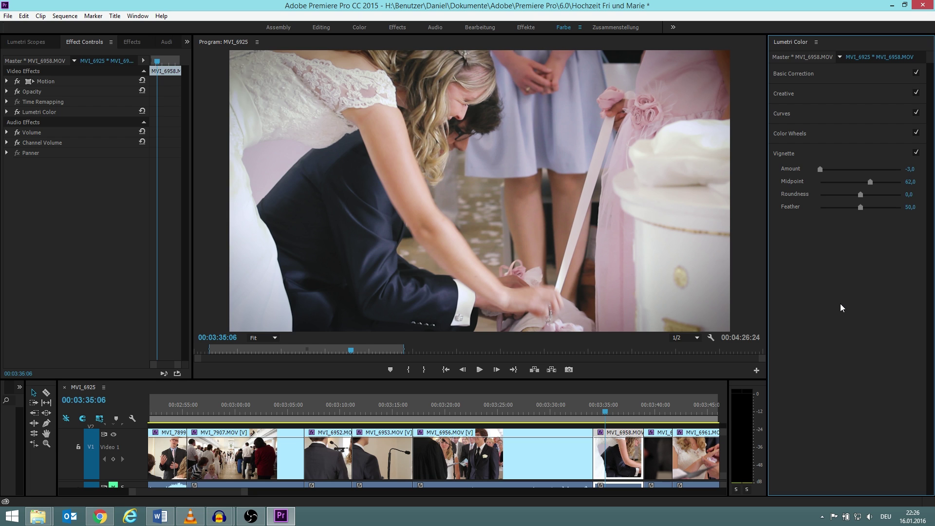
Compare MVI_6958 with its vignette switched off and on, leaving it on
click(916, 153)
click(918, 154)
click(917, 152)
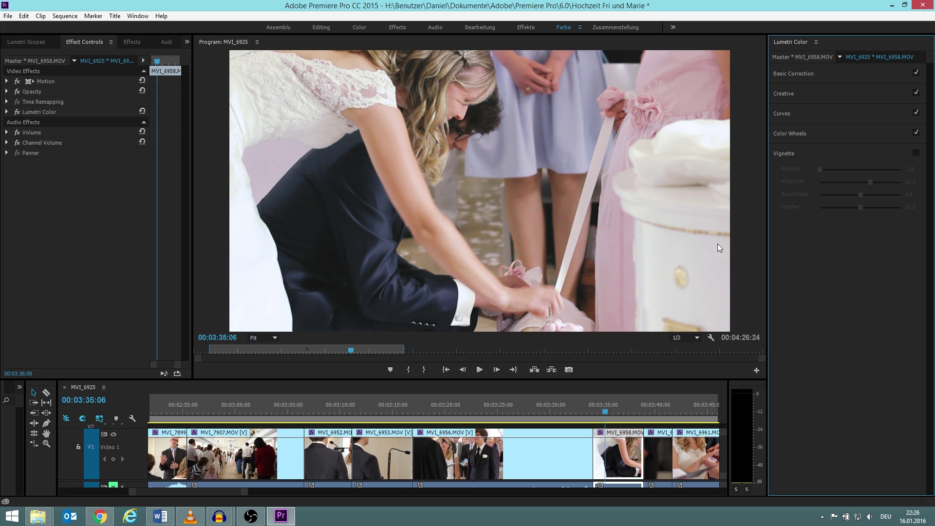
click(916, 153)
click(917, 153)
click(917, 153)
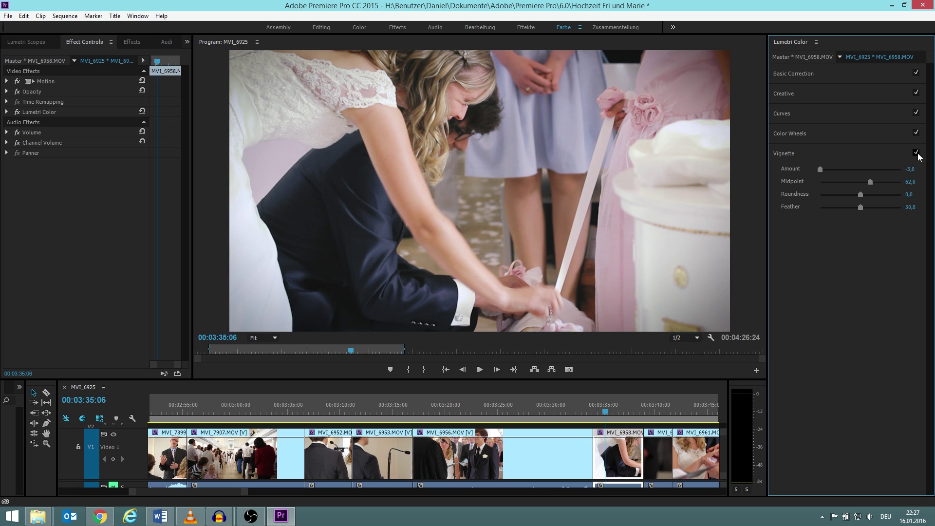
click(917, 153)
click(917, 153)
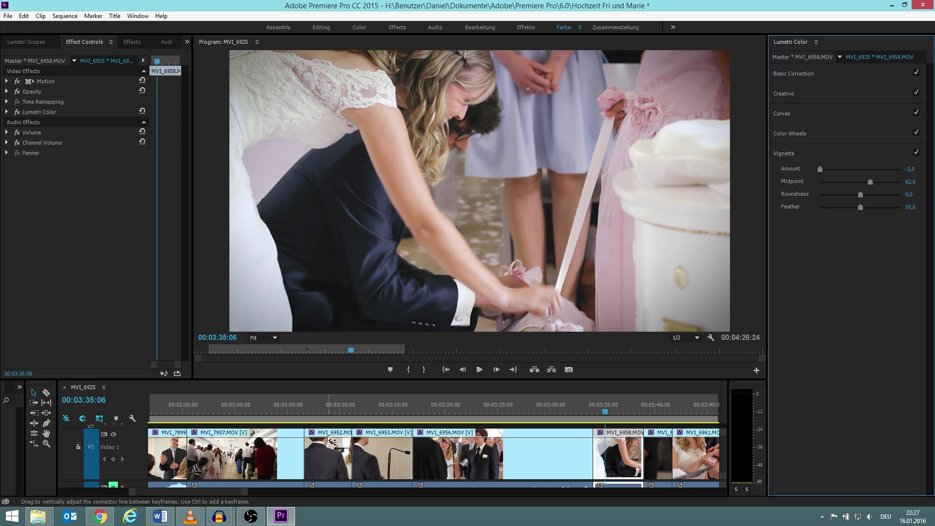
Widen the vignette Midpoint to 71.1, test Feather at 0, then restore Feather to 50
scroll(334, 437, up, 2)
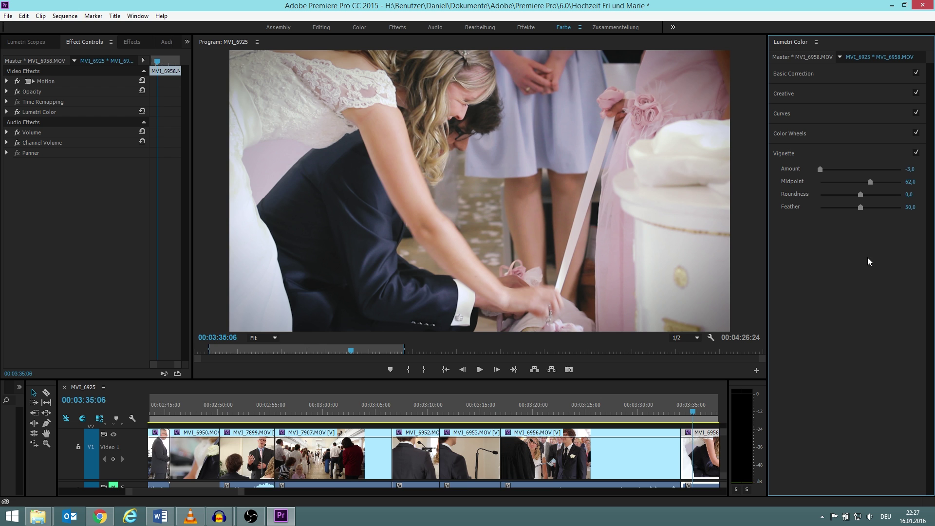
scroll(716, 416, down, 2)
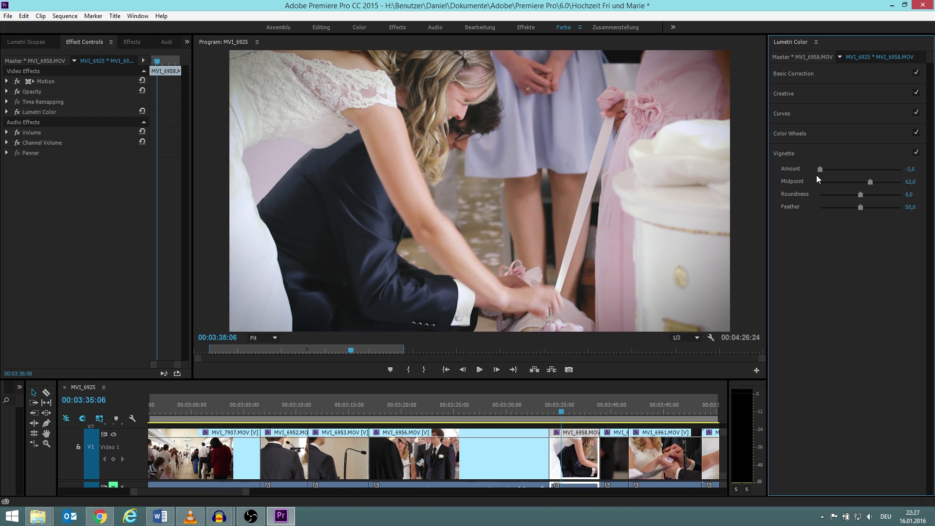
drag(819, 170, 878, 186)
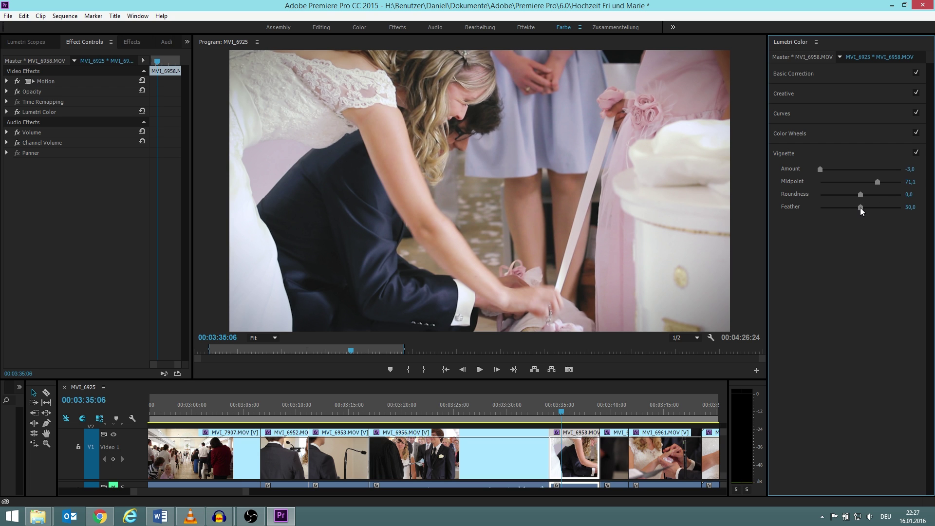
drag(860, 206, 820, 207)
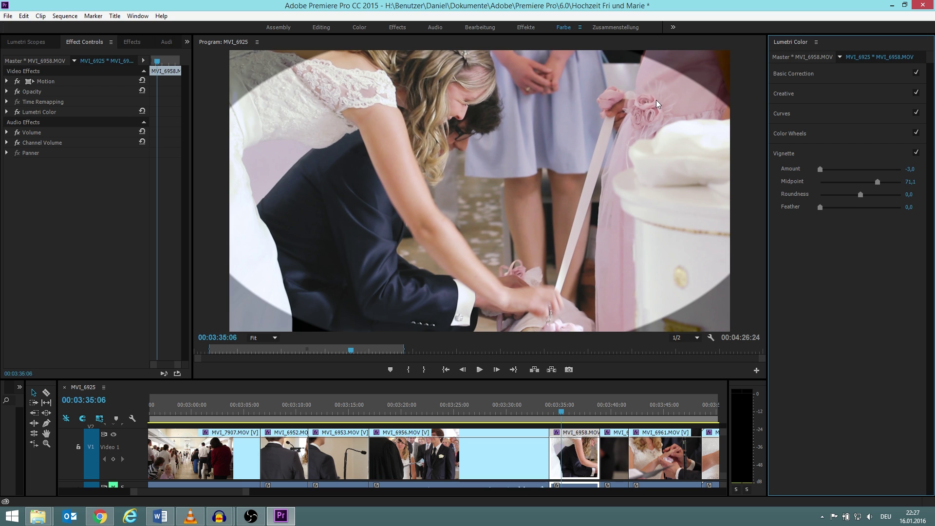
click(910, 207)
text(50)
key(Return)
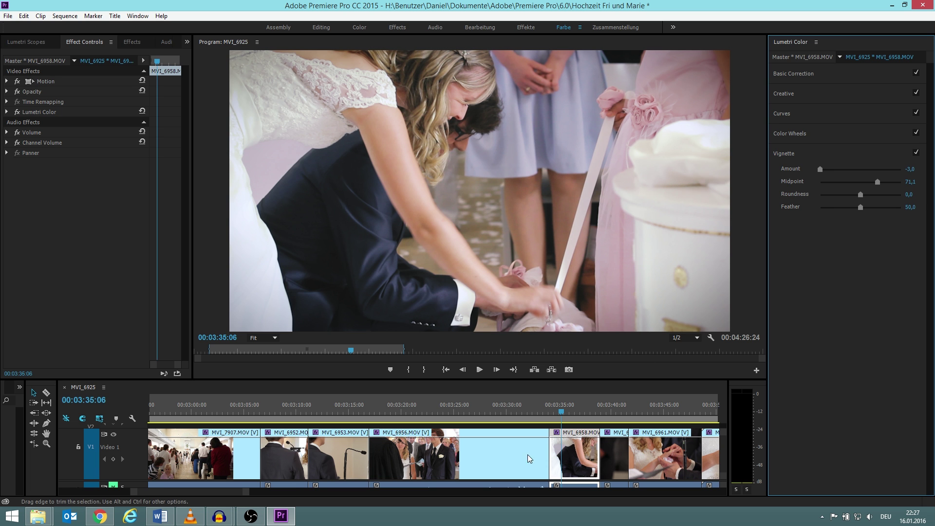
drag(224, 494, 167, 496)
Scrub from MVI_6894 through Komp 1 and MVI_7861, play briefly, then continue to MVI_7865
click(348, 412)
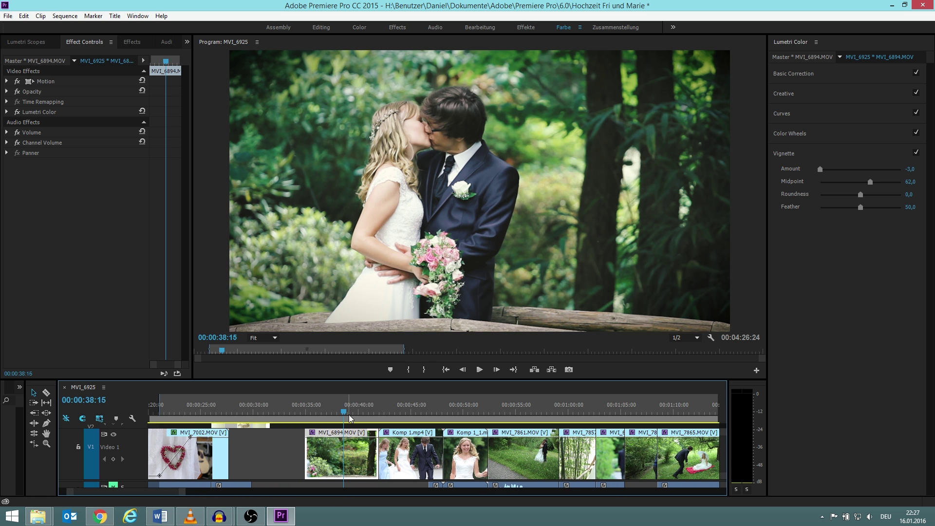
drag(358, 412, 508, 414)
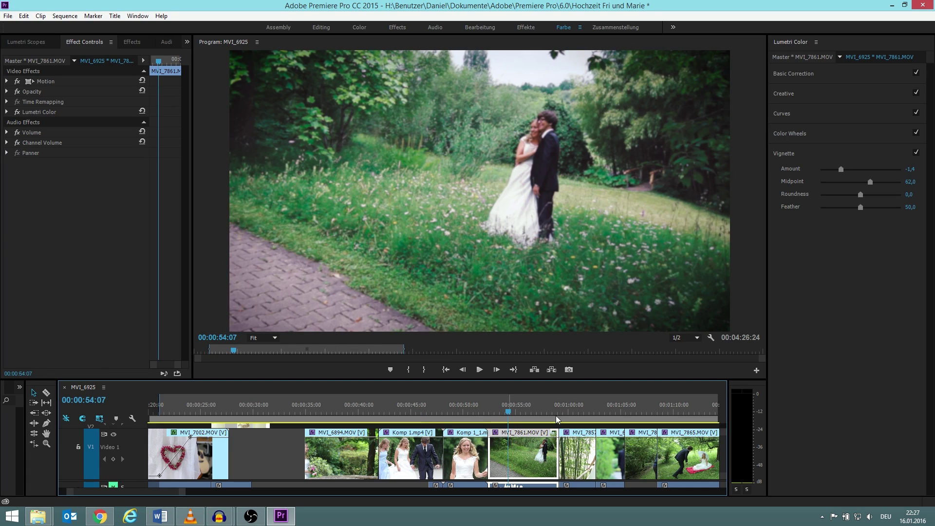
click(522, 414)
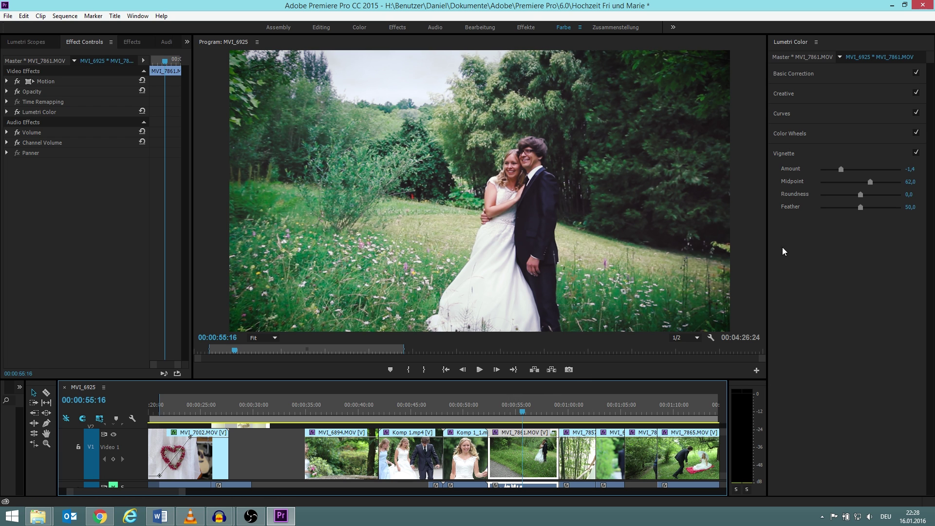
key(space)
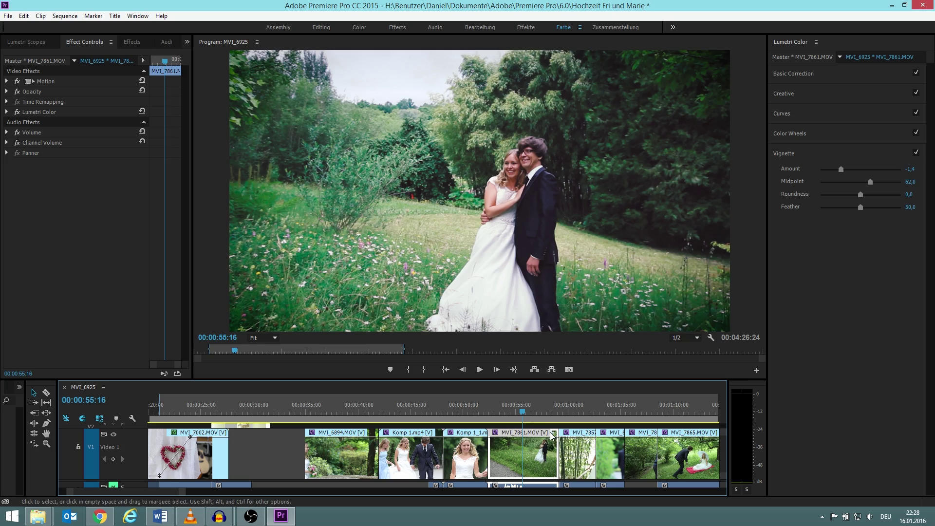
drag(553, 416, 543, 447)
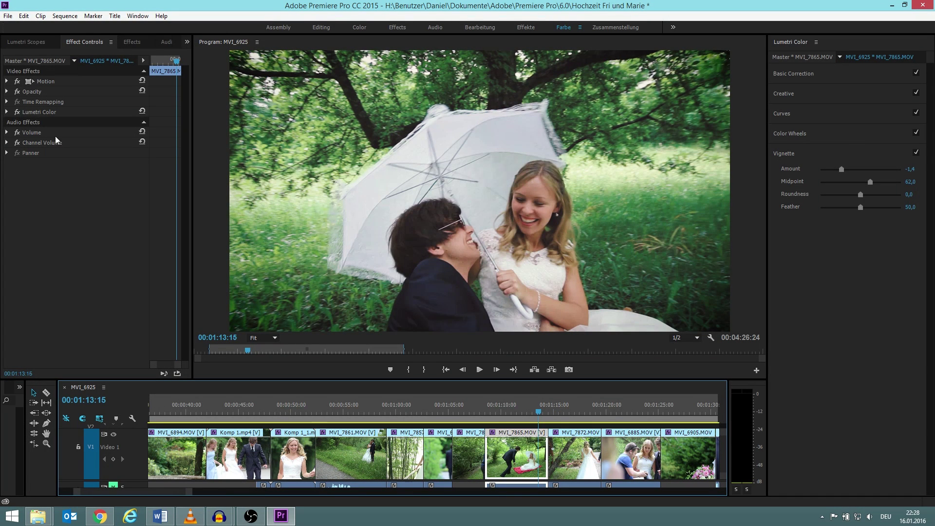
Compare the MVI_7865 parasol shot with its Lumetri grade off and on
click(17, 112)
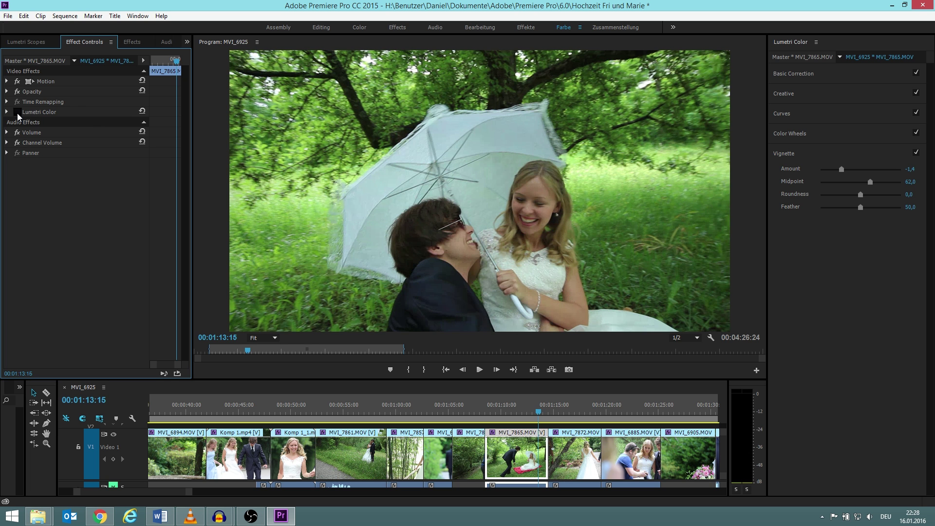
click(17, 112)
click(17, 112)
click(18, 112)
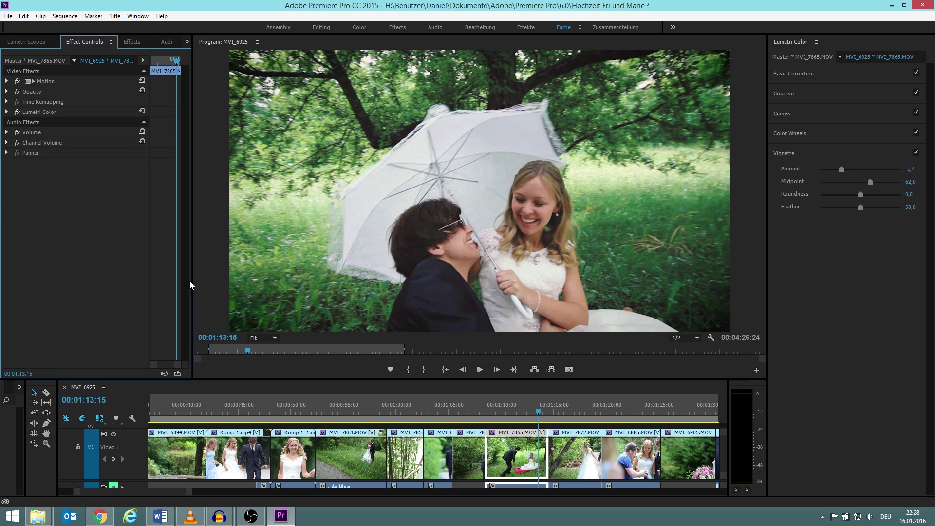
Compare the MVI_7867 photographer shot with its grade off and on
click(437, 411)
click(462, 411)
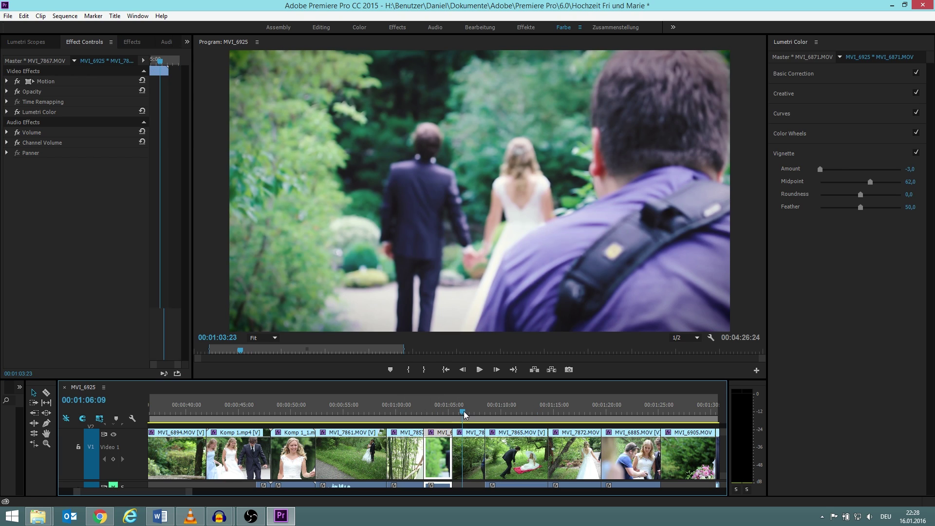
click(20, 113)
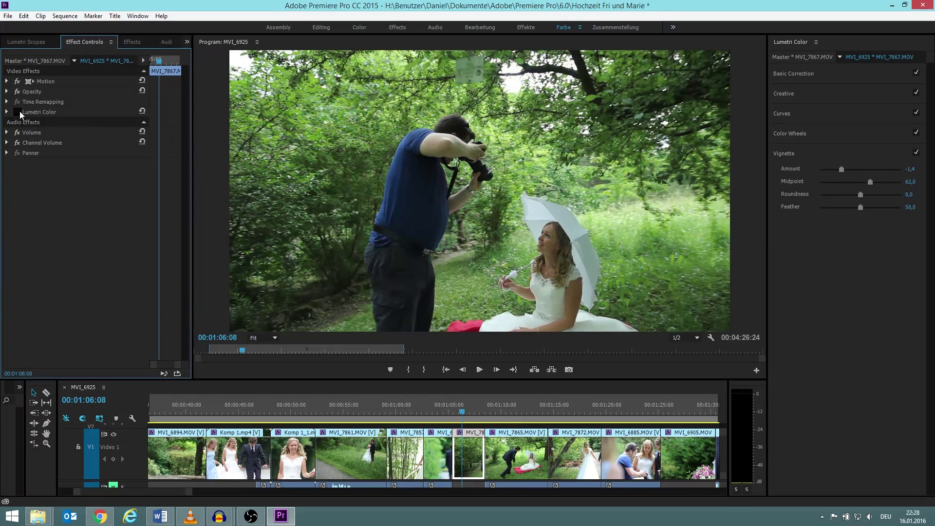
click(20, 113)
Compare the MVI_6885 camera-review shot with and without its grade, leaving it on
scroll(607, 489, down, 5)
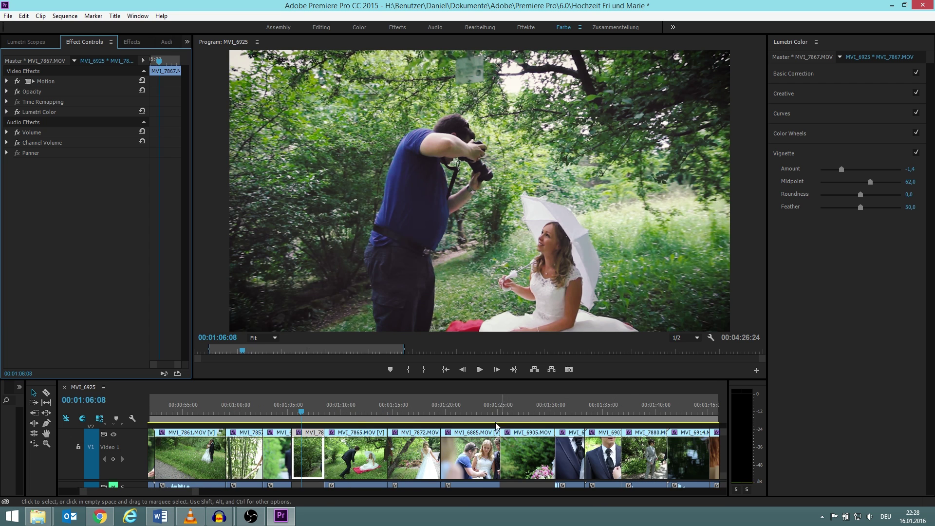
click(477, 414)
click(17, 113)
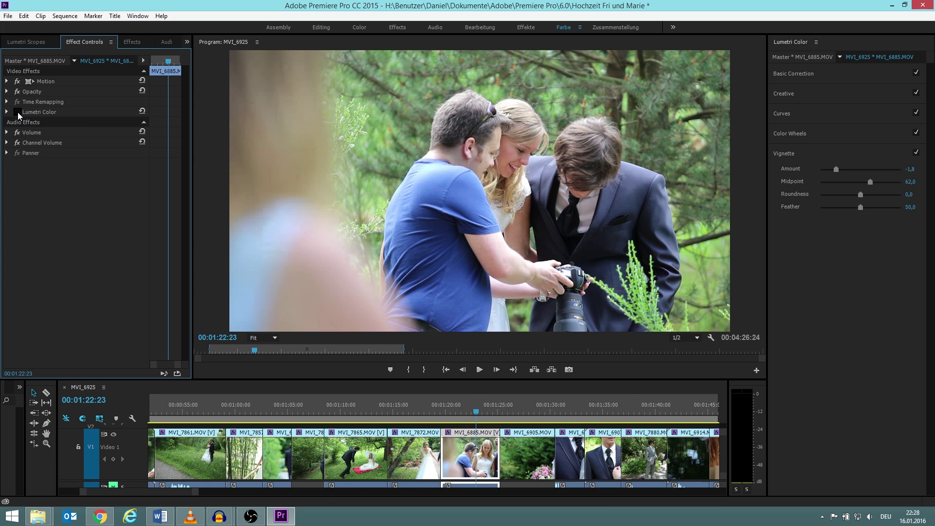
click(18, 112)
click(18, 112)
click(18, 112)
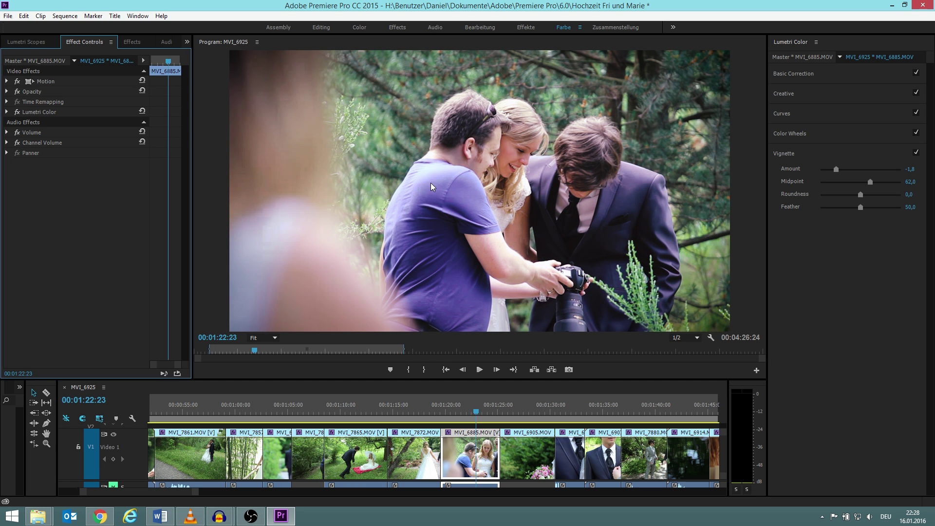
click(17, 112)
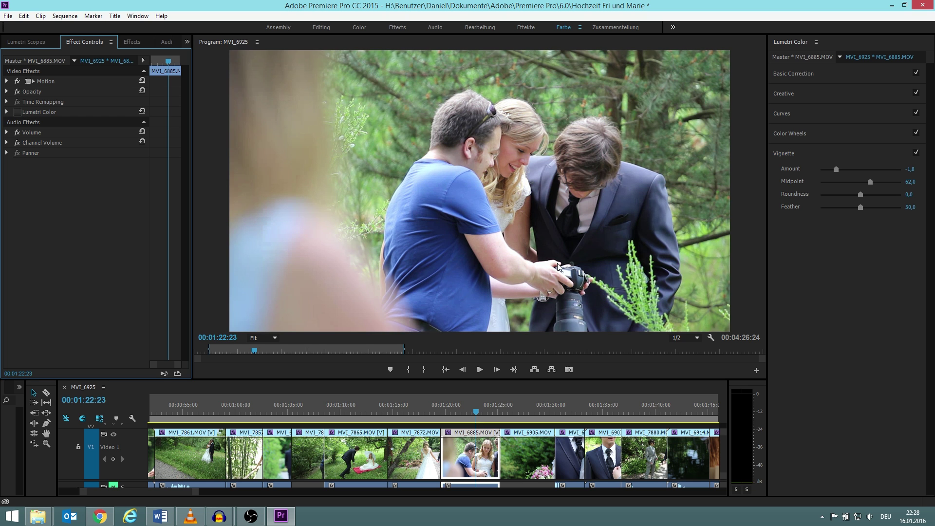
click(17, 112)
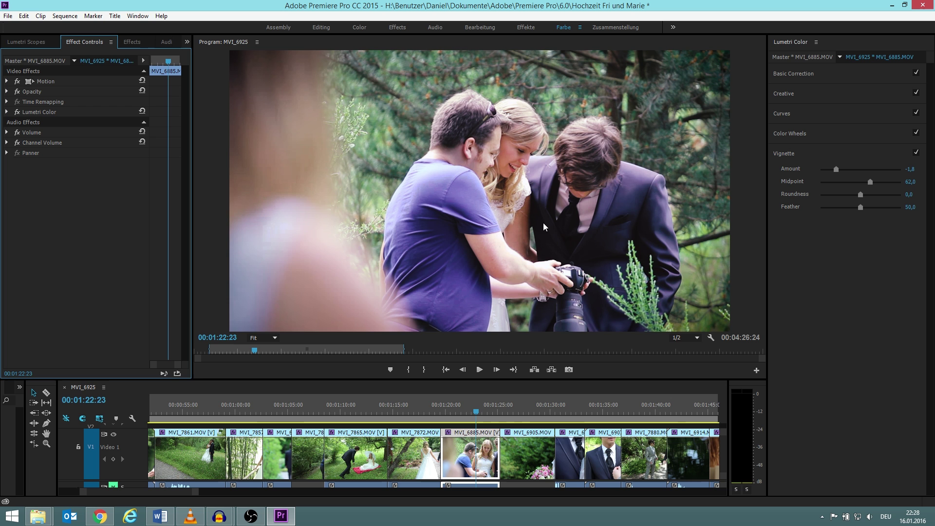
Compare the MVI_6905 bride-with-bouquet shot with and without its grade
scroll(591, 392, down, 1)
click(519, 411)
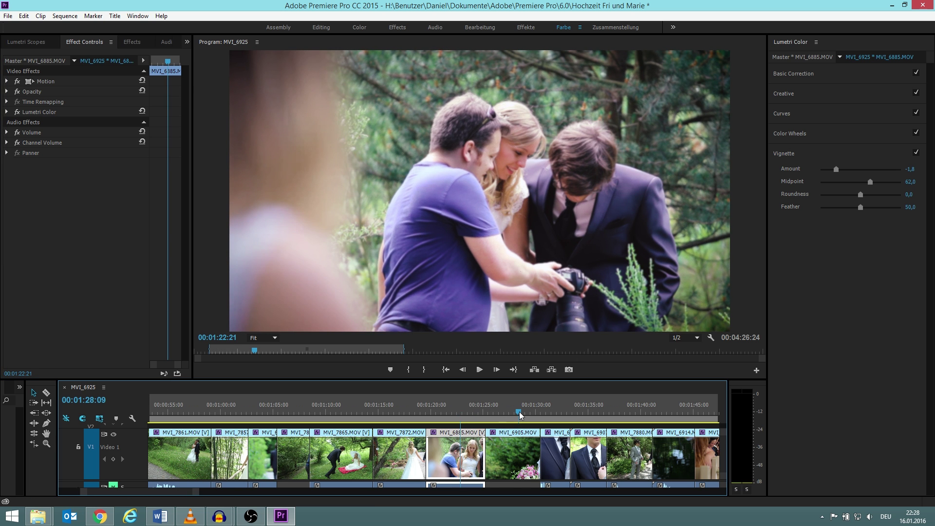
click(18, 112)
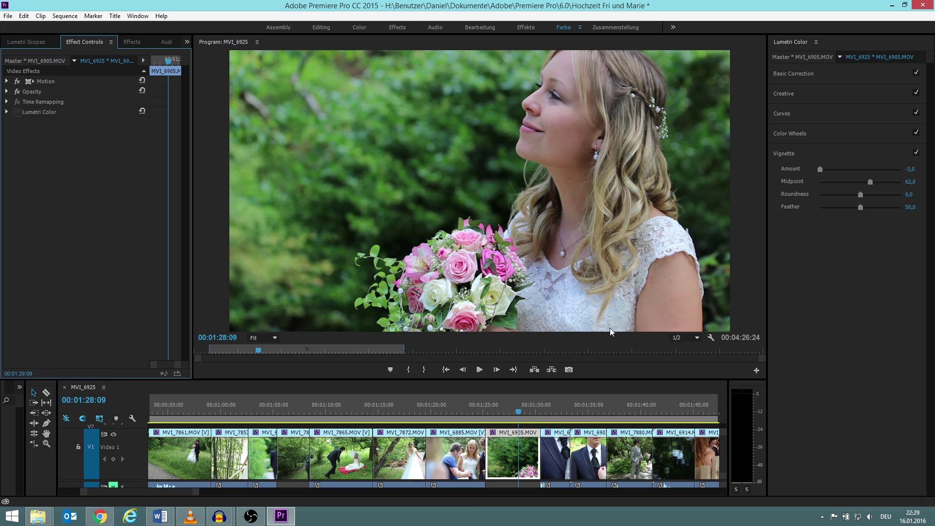
click(18, 113)
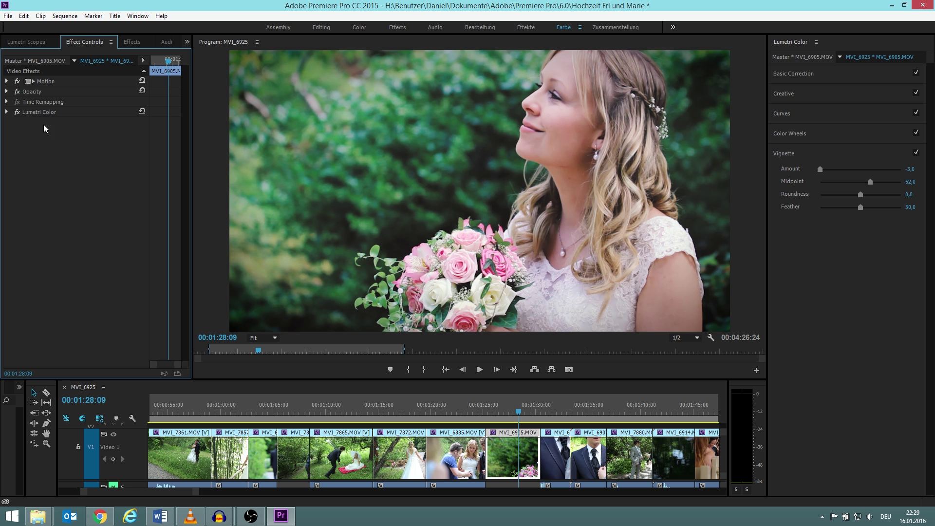
click(19, 113)
Flick the grade off and on, then expand Creative to show the Kodak look
click(18, 113)
click(19, 113)
click(18, 113)
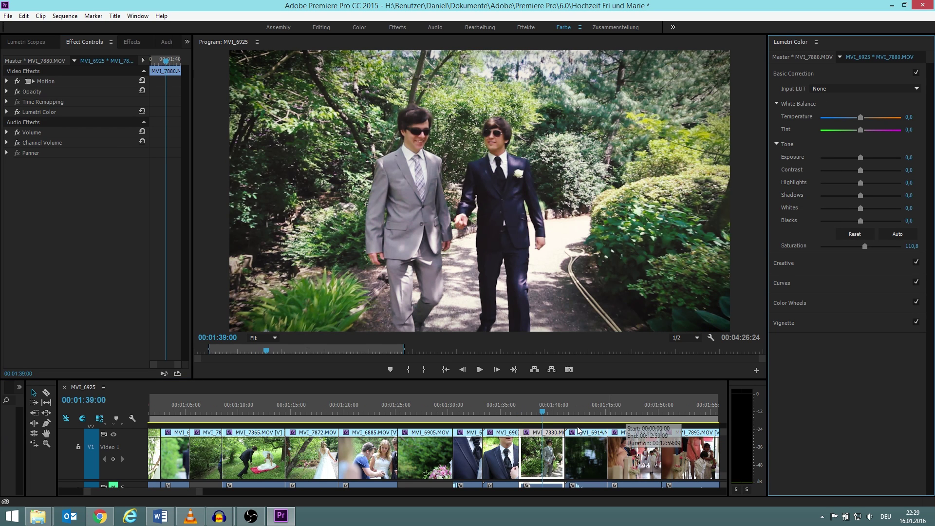
click(810, 264)
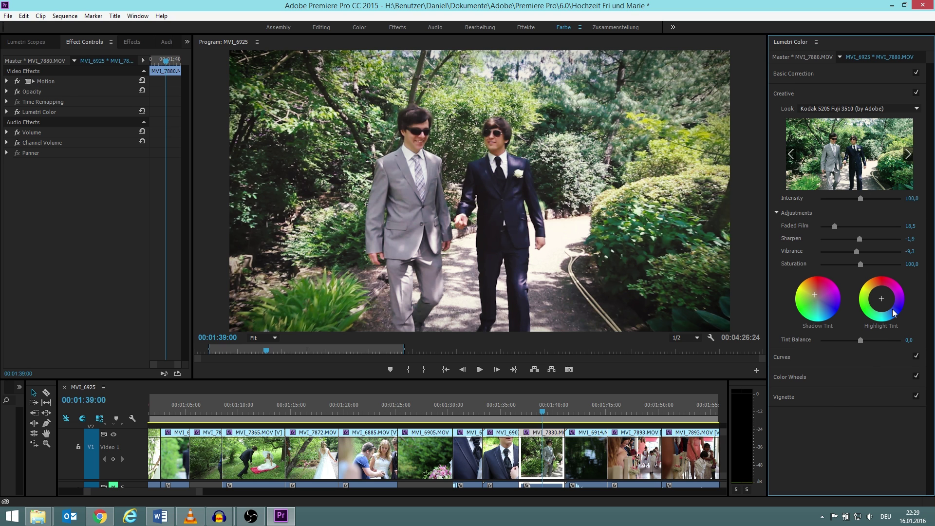
Inspect MVI_6914 and MVI_7893, then expand the RGB Curves settings
click(583, 413)
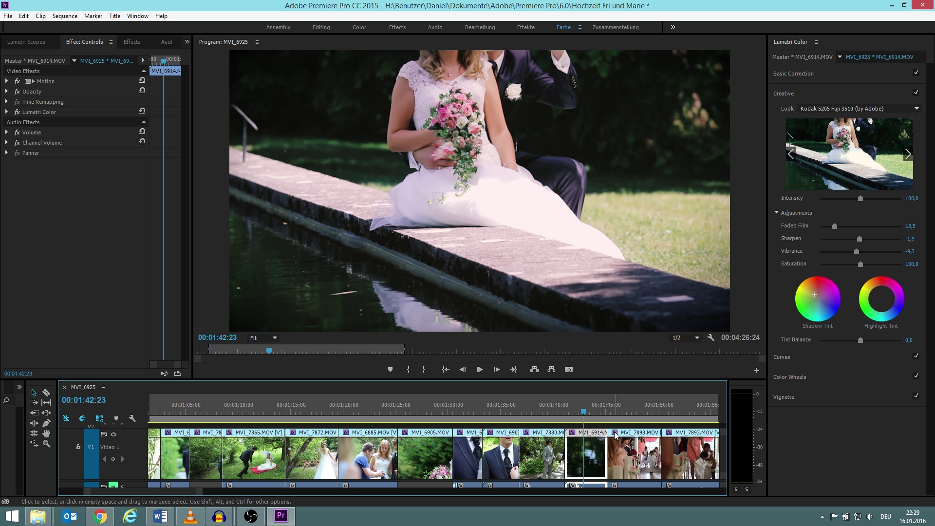
click(595, 412)
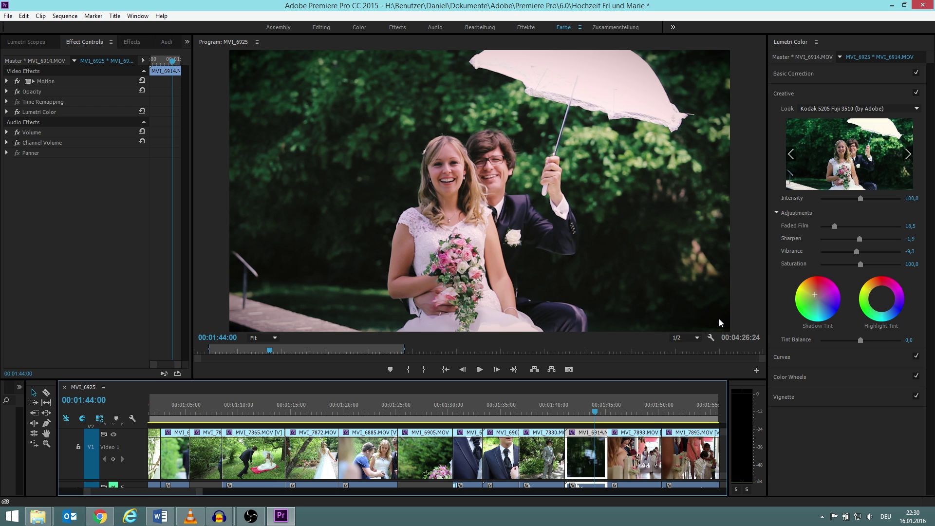
scroll(648, 443, down, 1)
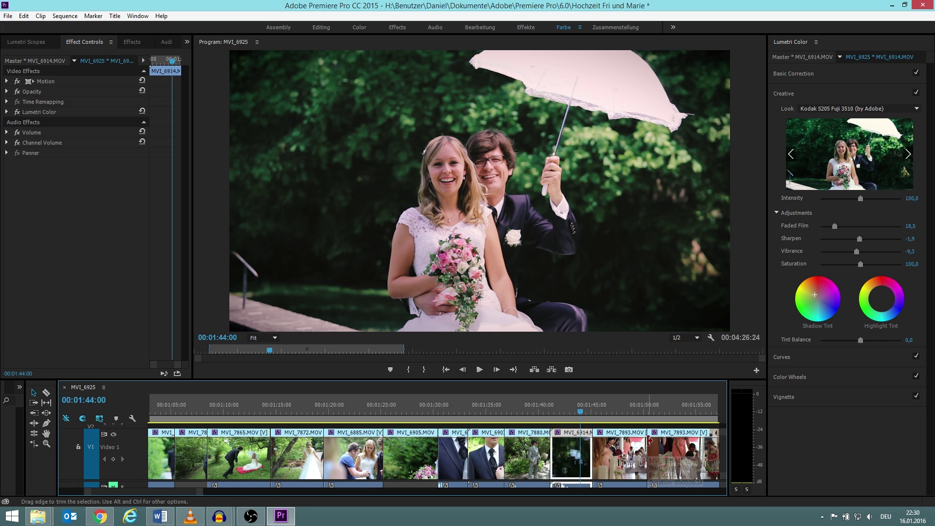
click(621, 412)
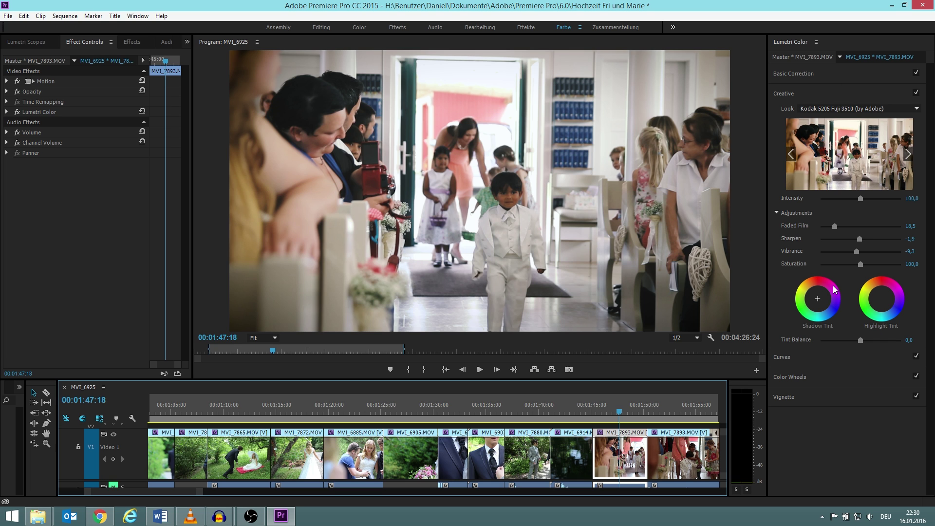
click(859, 239)
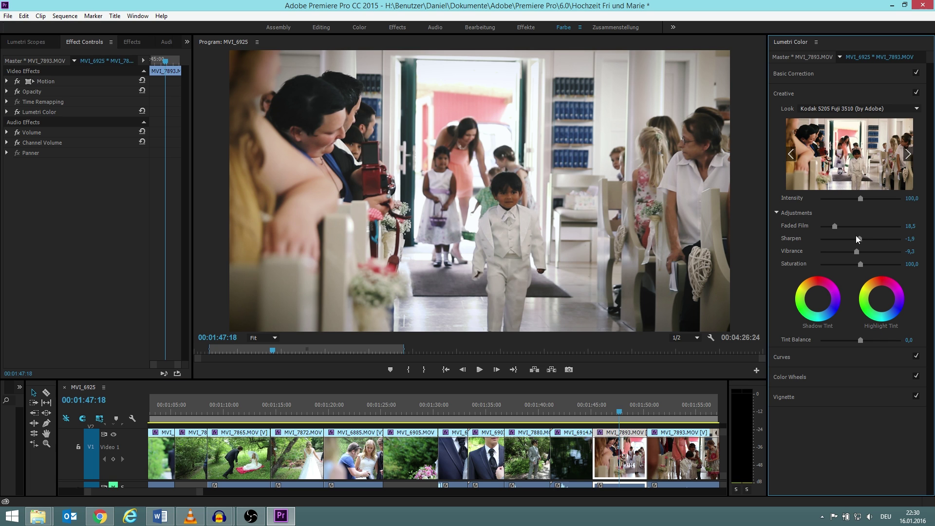
click(821, 356)
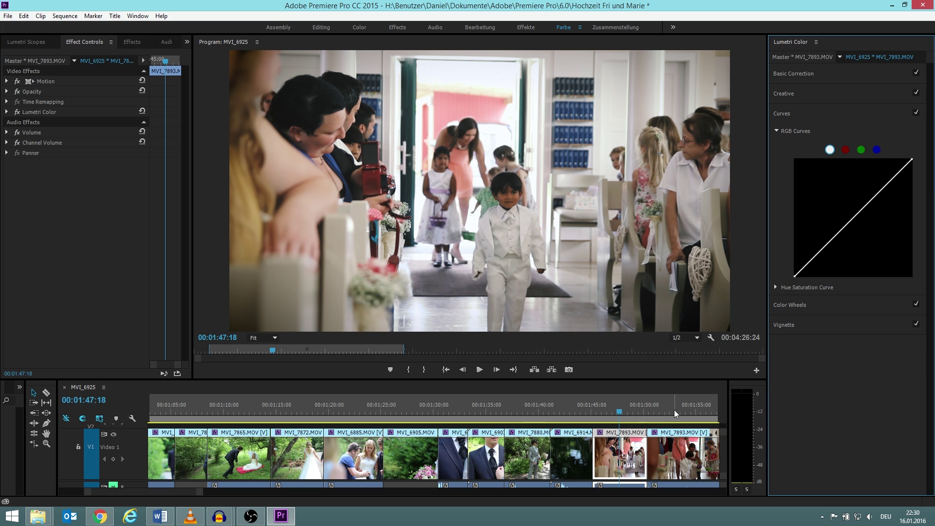
Review the curve and vignette on MVI_7880, MVI_6905, MVI_6907, finishing on MVI_7865
click(523, 418)
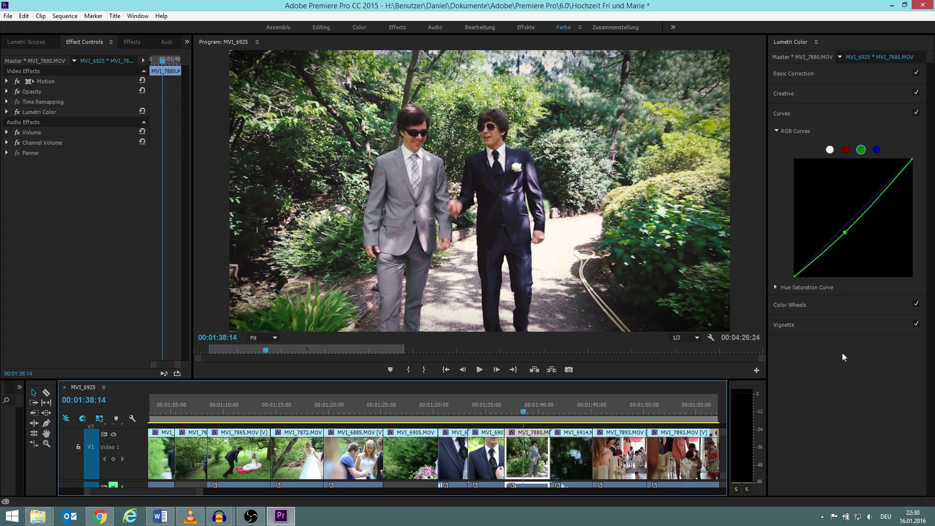
click(822, 325)
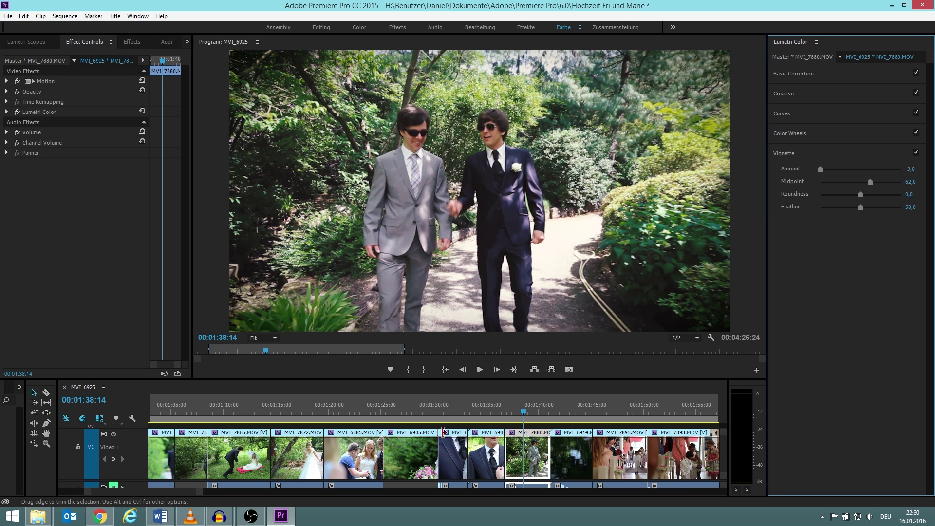
click(423, 413)
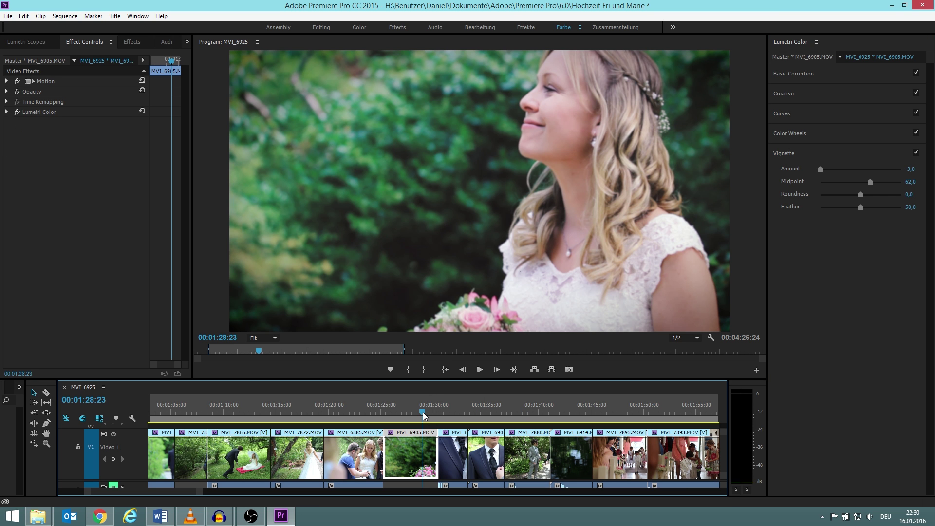
click(483, 408)
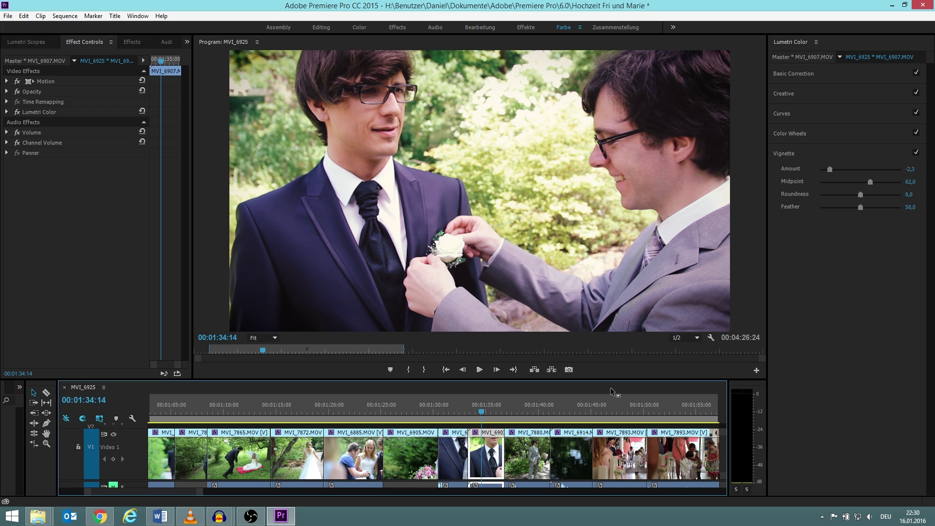
click(237, 422)
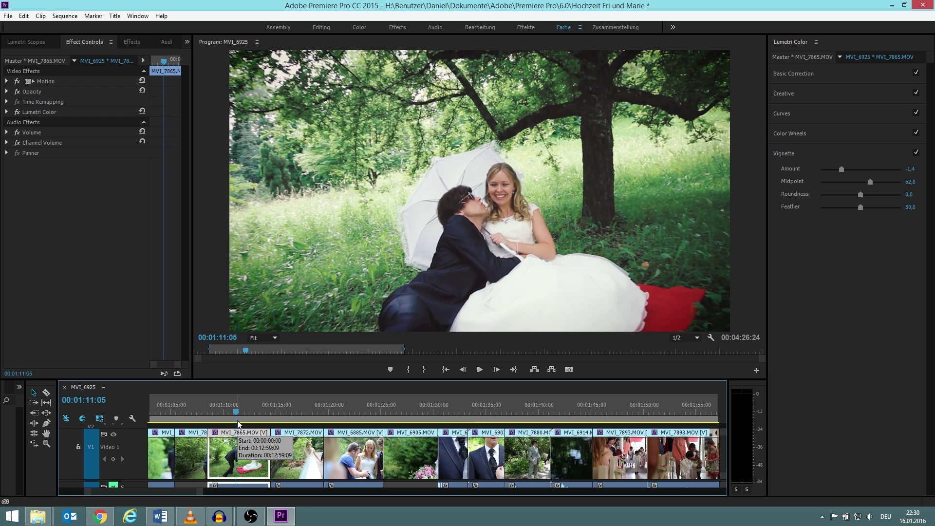